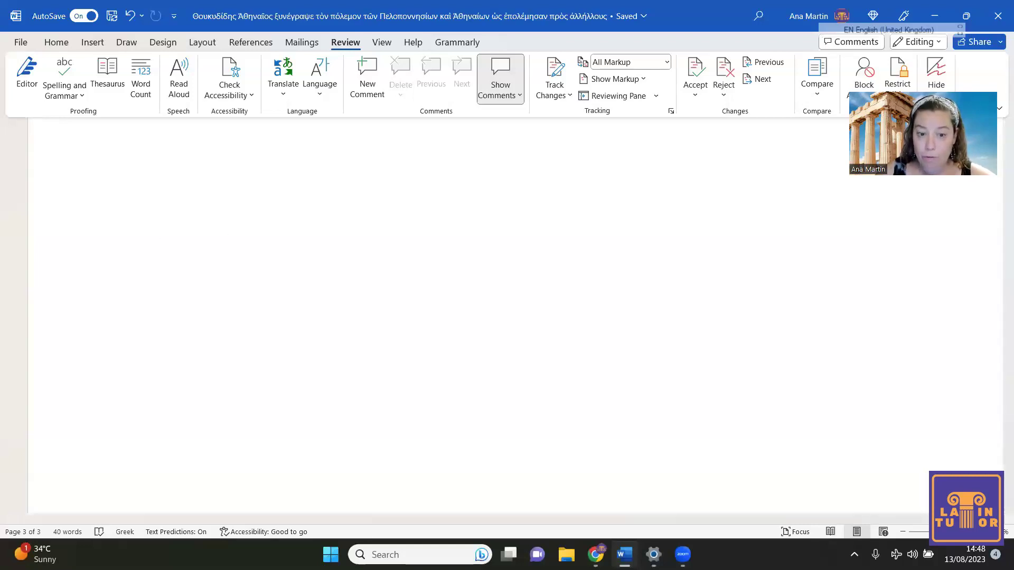
- Search for 'setting' to open Windows Settings at Time & language > Language & region
{"action": "left_click", "coordinate": [397, 554]}
{"action": "type", "text": "setting"}
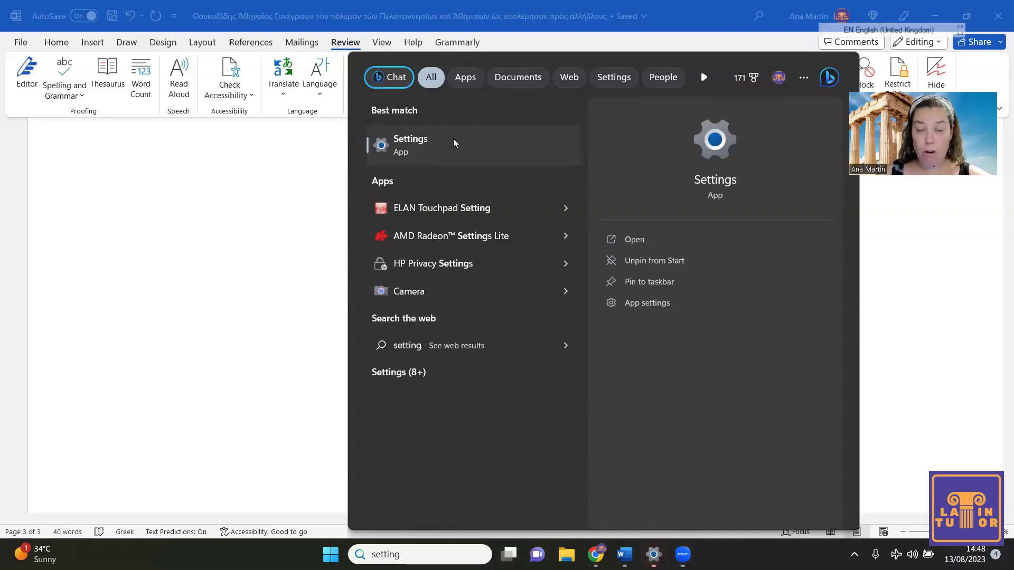
{"action": "left_click", "coordinate": [405, 150]}
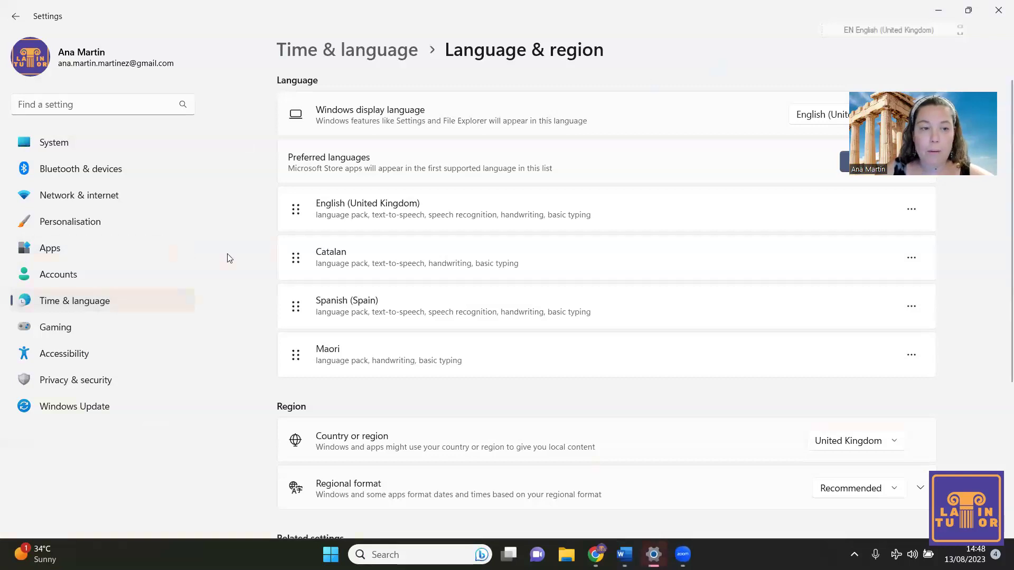
{"action": "left_click", "coordinate": [103, 304]}
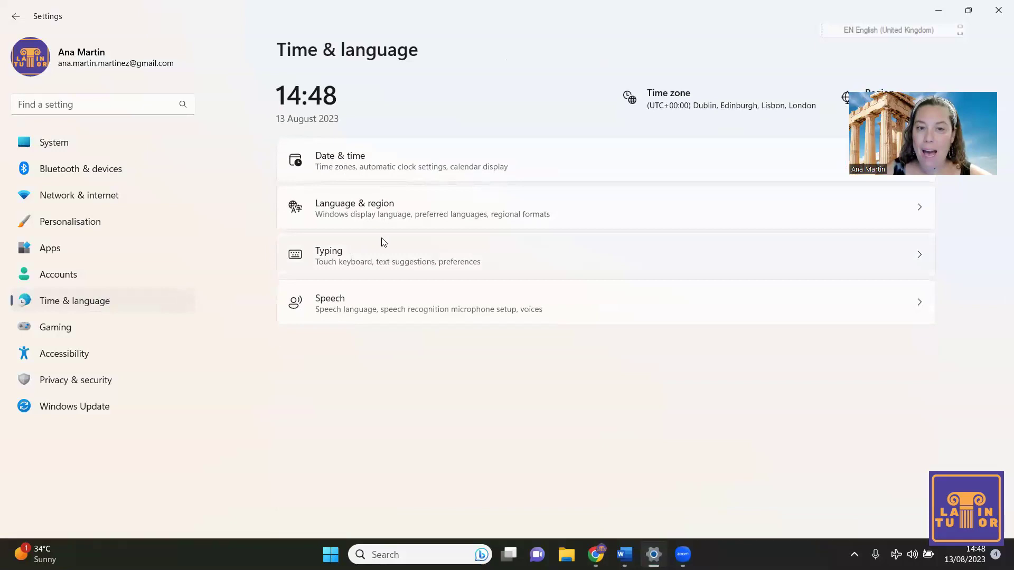
{"action": "left_click", "coordinate": [640, 203]}
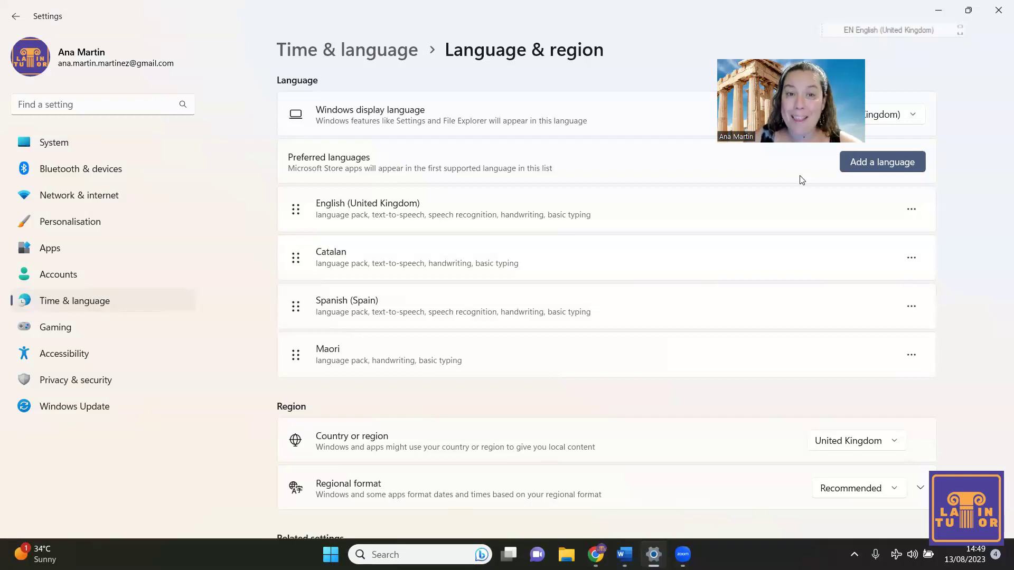
- Add Ελληνικά (Greek) as a preferred language and install it with the default features
{"action": "left_click", "coordinate": [876, 164]}
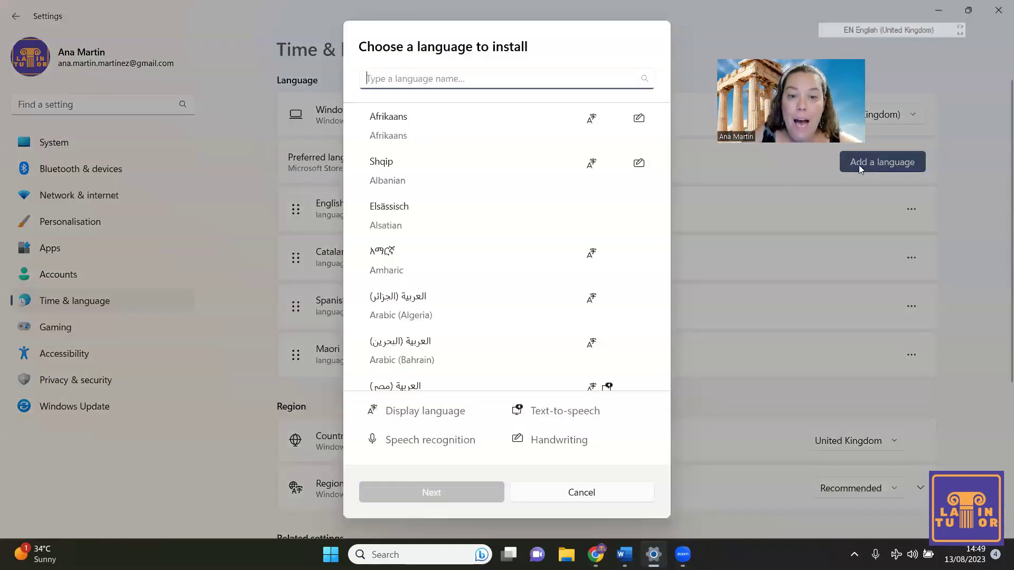
{"action": "left_click", "coordinate": [523, 213]}
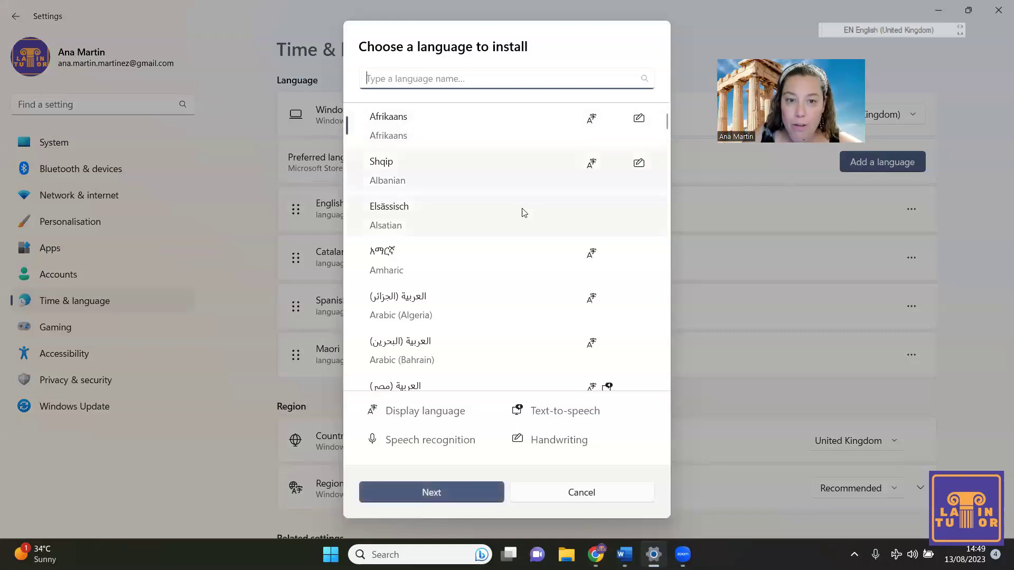
{"action": "scroll", "coordinate": [523, 213], "scroll_direction": "down", "scroll_amount": 3}
{"action": "scroll", "coordinate": [523, 213], "scroll_direction": "down", "scroll_amount": 20}
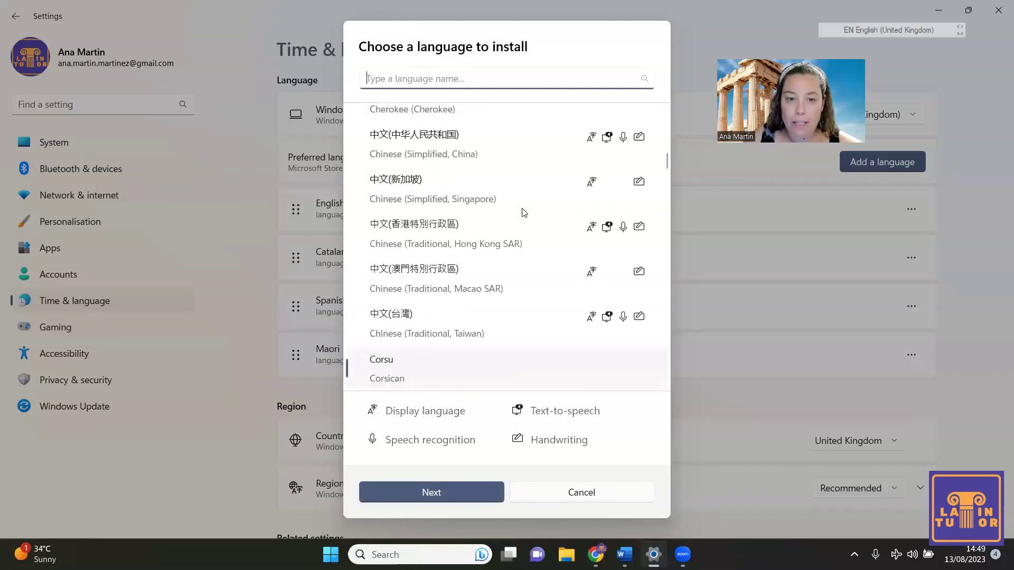
{"action": "scroll", "coordinate": [523, 212], "scroll_direction": "down", "scroll_amount": 15}
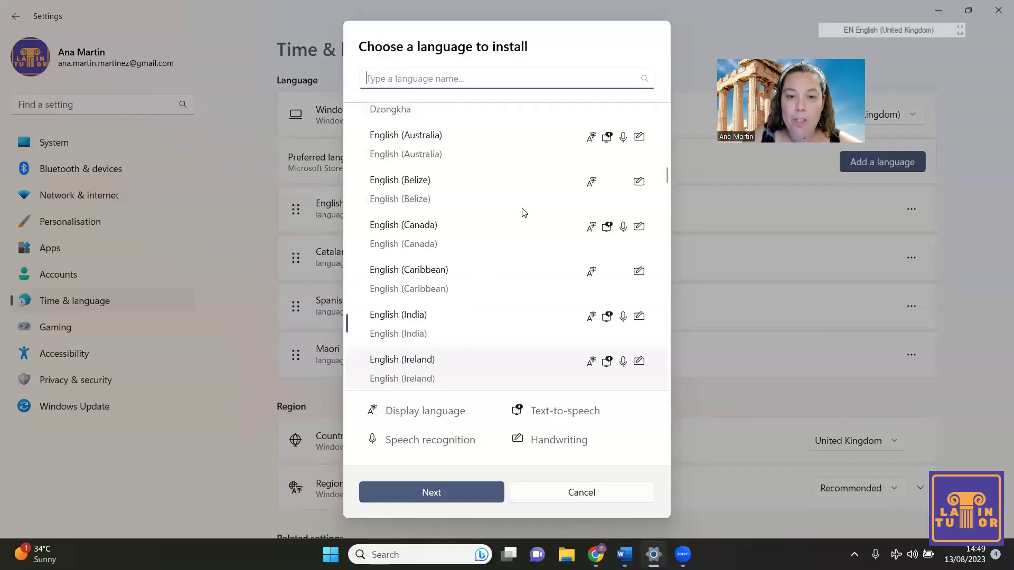
{"action": "scroll", "coordinate": [523, 212], "scroll_direction": "down", "scroll_amount": 15}
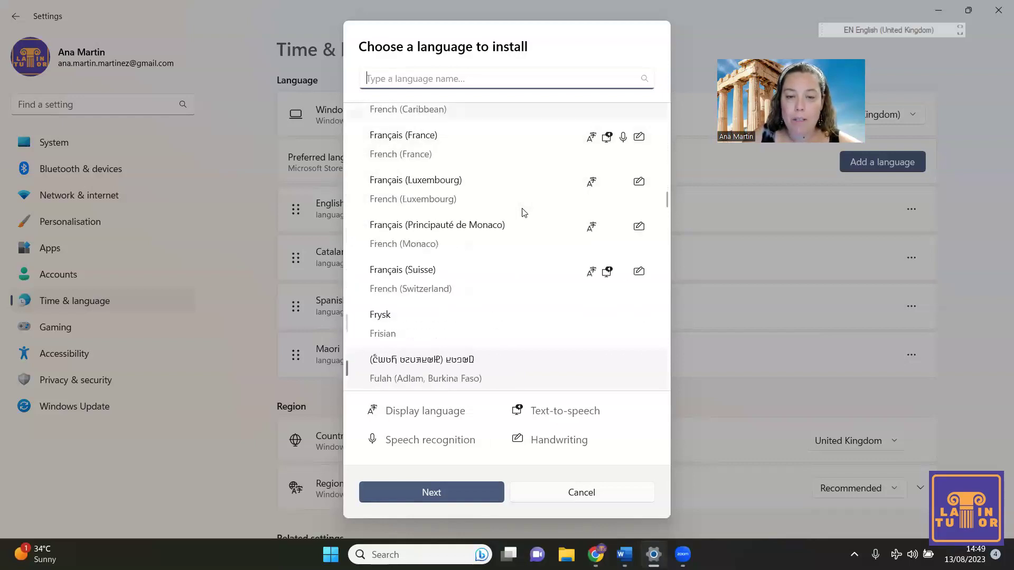
{"action": "scroll", "coordinate": [523, 213], "scroll_direction": "down", "scroll_amount": 7}
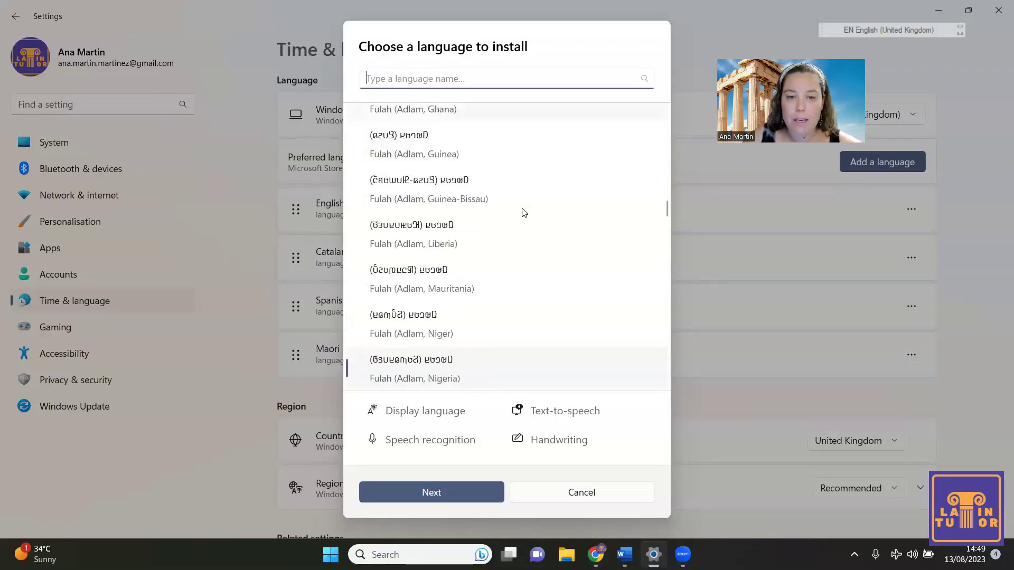
{"action": "scroll", "coordinate": [522, 212], "scroll_direction": "down", "scroll_amount": 10}
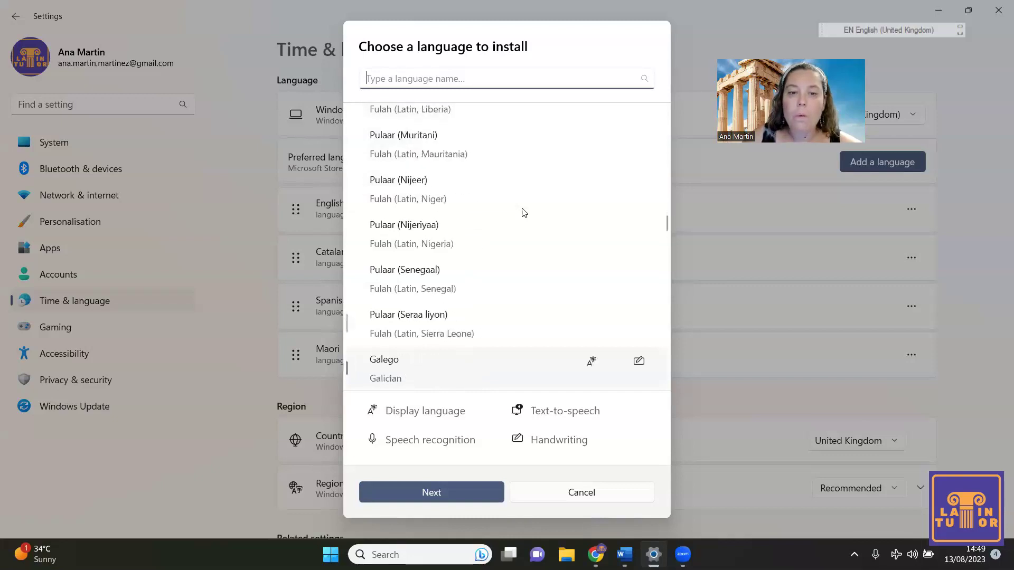
{"action": "scroll", "coordinate": [523, 213], "scroll_direction": "down", "scroll_amount": 5}
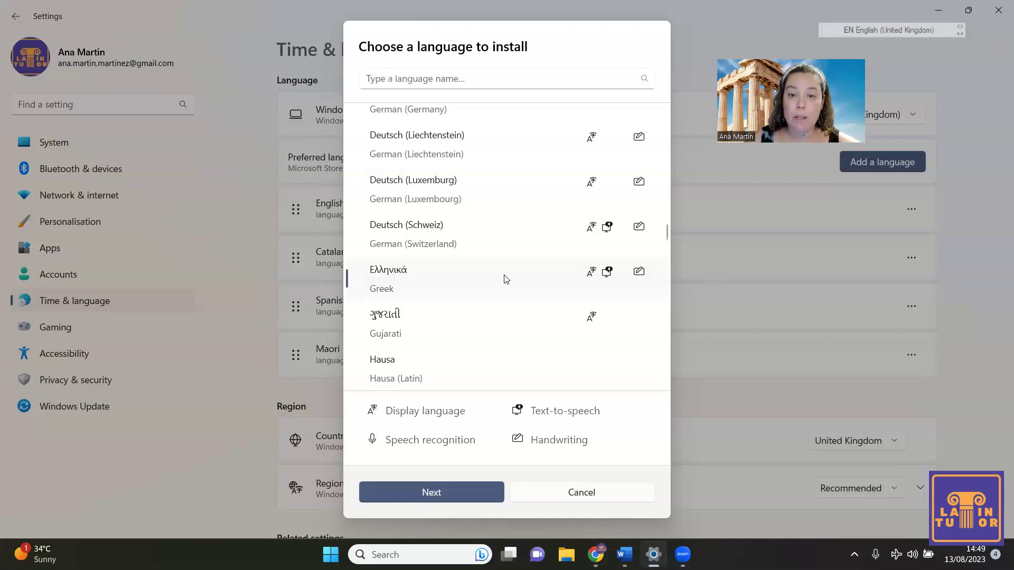
{"action": "left_click", "coordinate": [442, 494]}
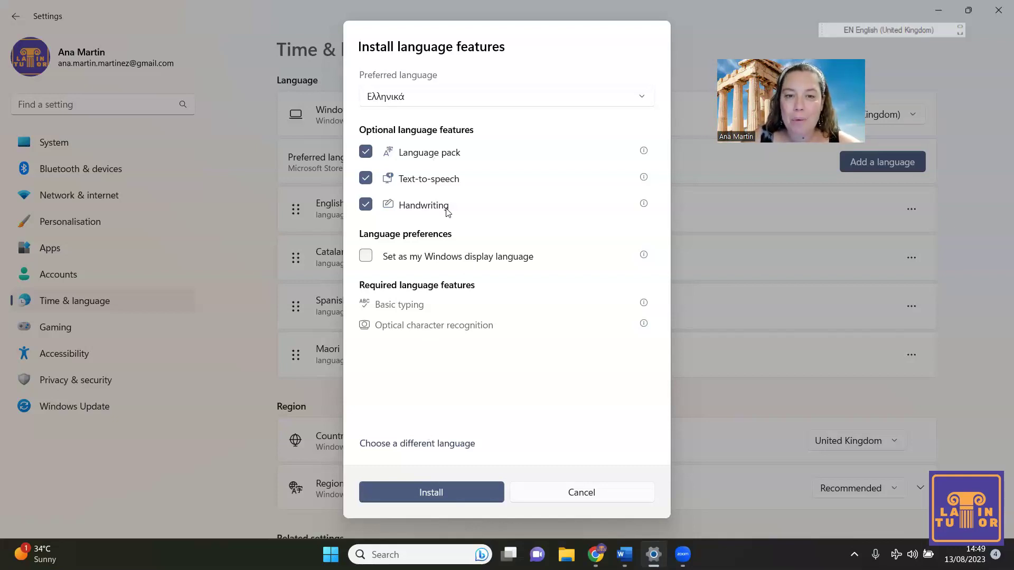
{"action": "left_click", "coordinate": [436, 489]}
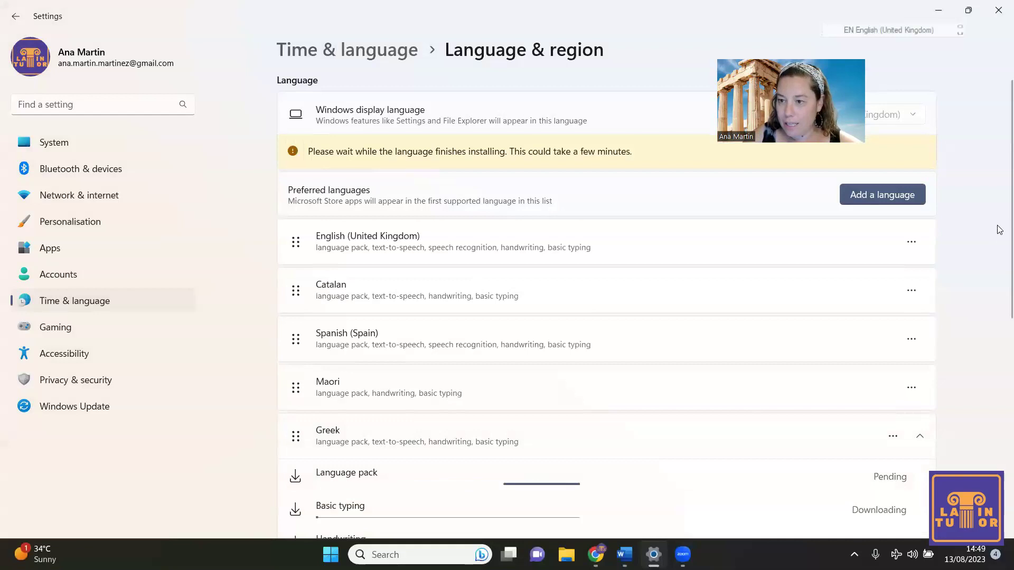
- Confirm Greek's language pack, text-to-speech, handwriting and basic typing have finished installing
{"action": "scroll", "coordinate": [1000, 247], "scroll_direction": "down", "scroll_amount": 2}
{"action": "scroll", "coordinate": [997, 264], "scroll_direction": "down", "scroll_amount": 3}
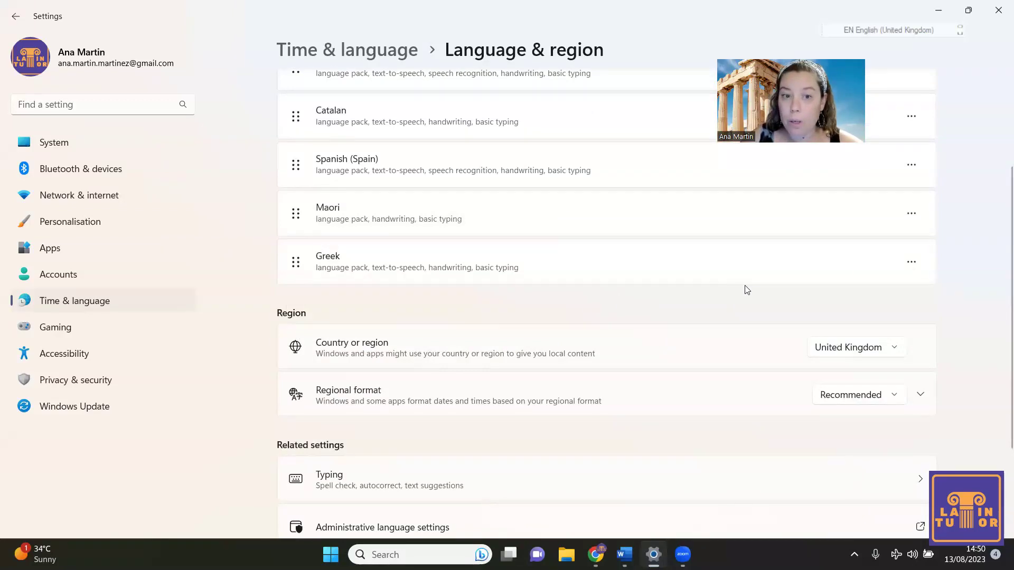
- Add the Greek Polytonic keyboard in Greek's language options and return to the Word document
{"action": "left_click", "coordinate": [911, 262]}
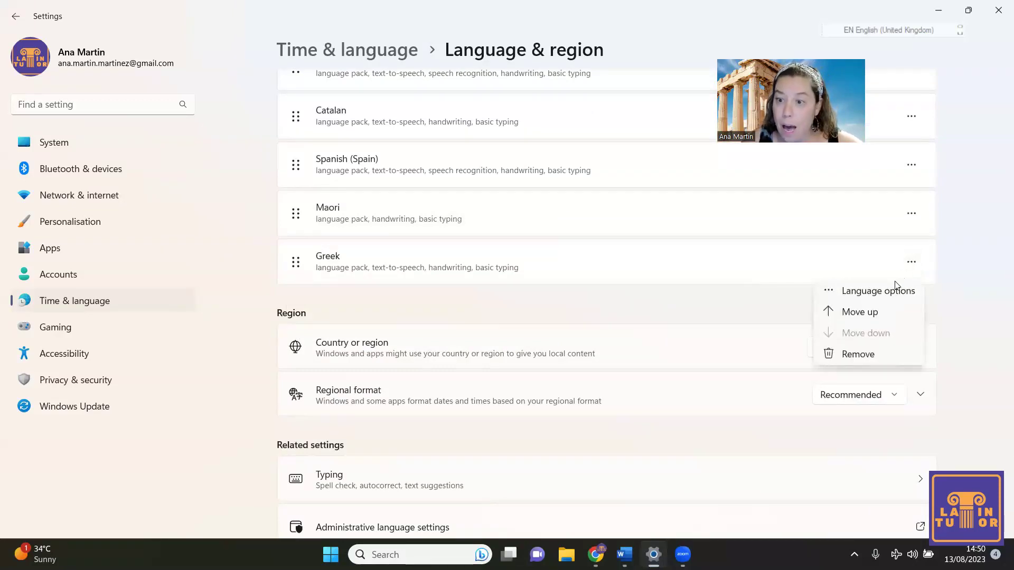
{"action": "left_click", "coordinate": [879, 292]}
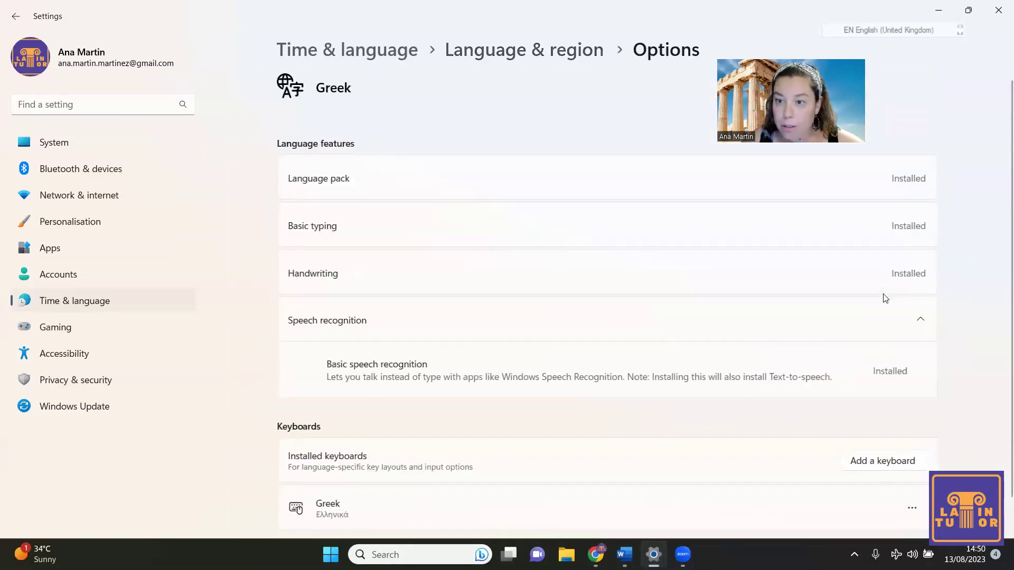
{"action": "scroll", "coordinate": [538, 372], "scroll_direction": "down", "scroll_amount": 1}
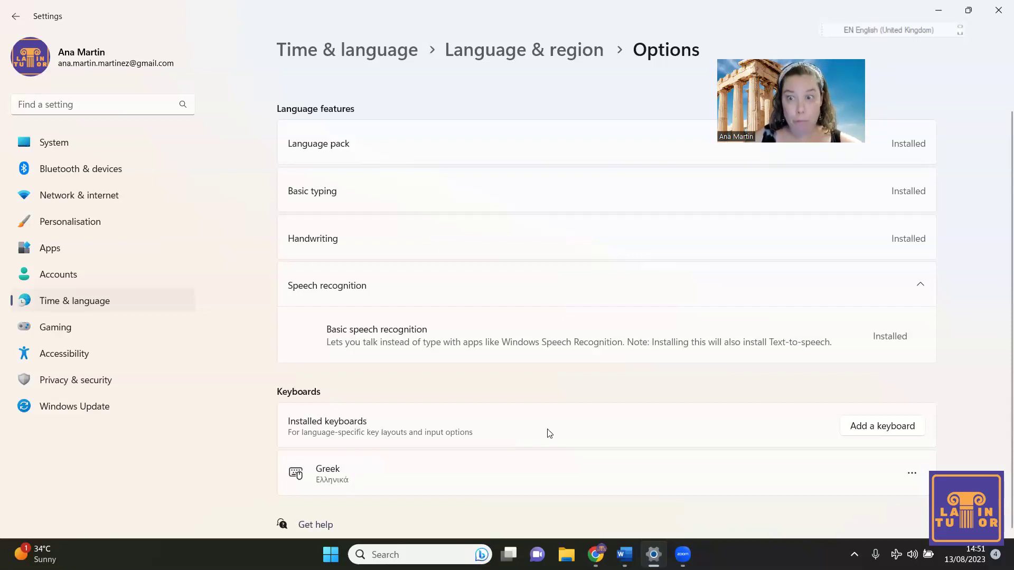
{"action": "left_click", "coordinate": [872, 426]}
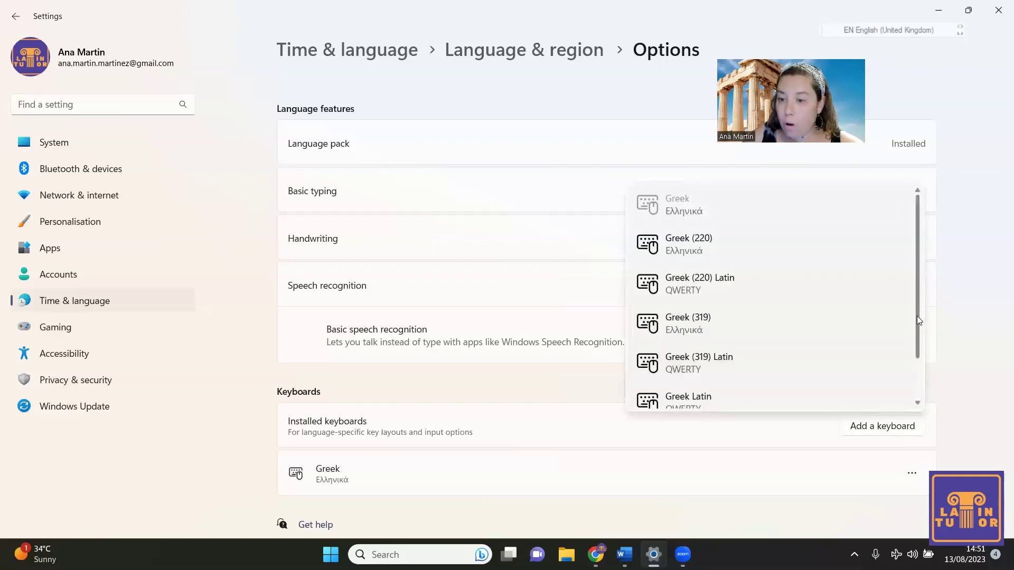
{"action": "left_click_drag", "start_coordinate": [917, 315], "coordinate": [925, 396]}
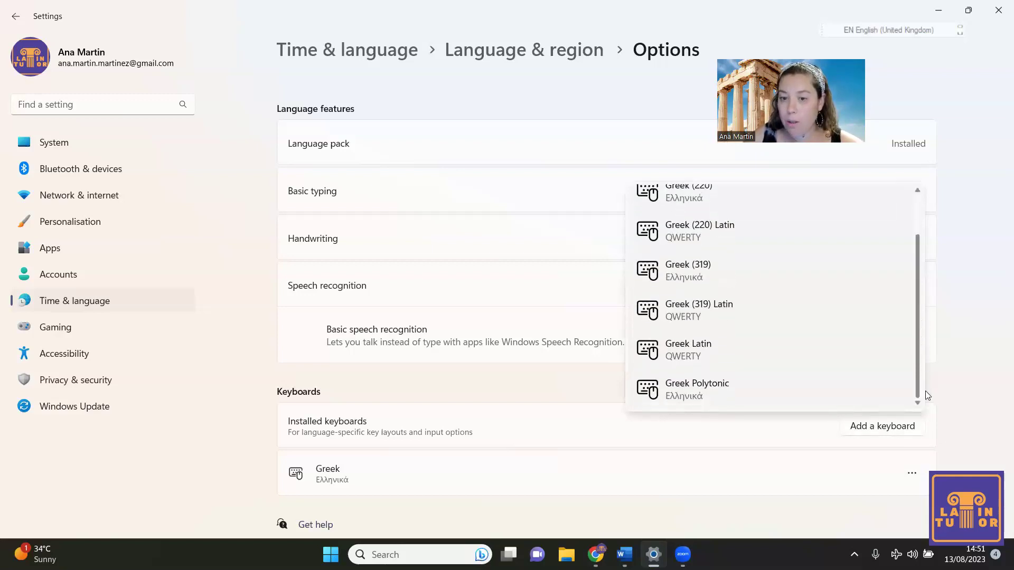
{"action": "left_click", "coordinate": [738, 402]}
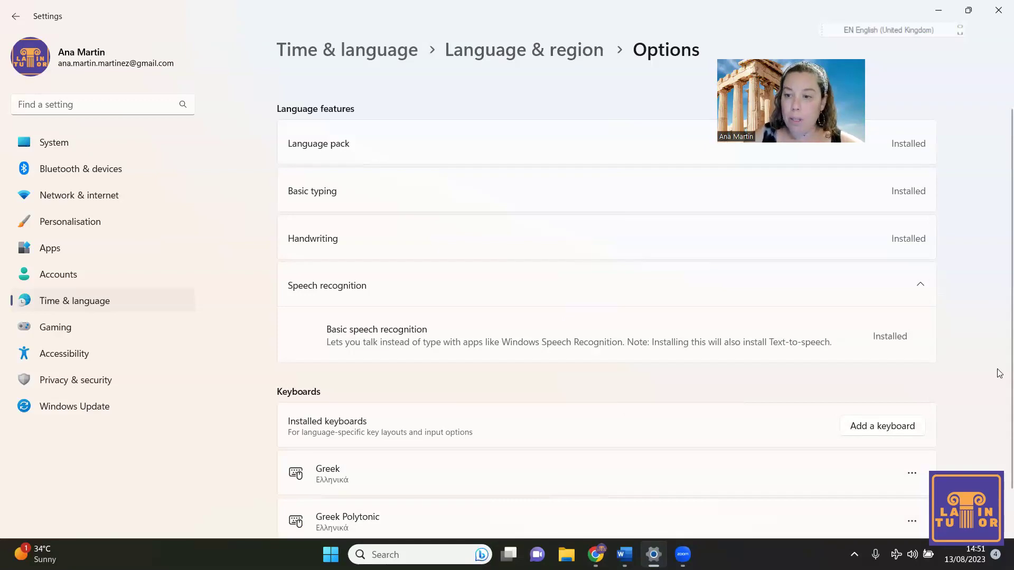
{"action": "scroll", "coordinate": [999, 456], "scroll_direction": "down", "scroll_amount": 2}
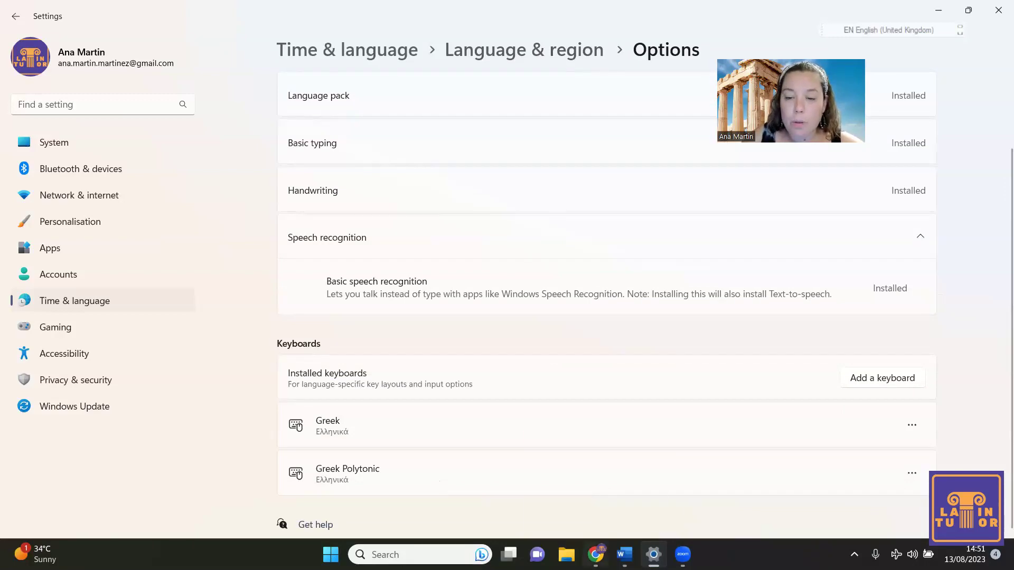
{"action": "left_click", "coordinate": [624, 554]}
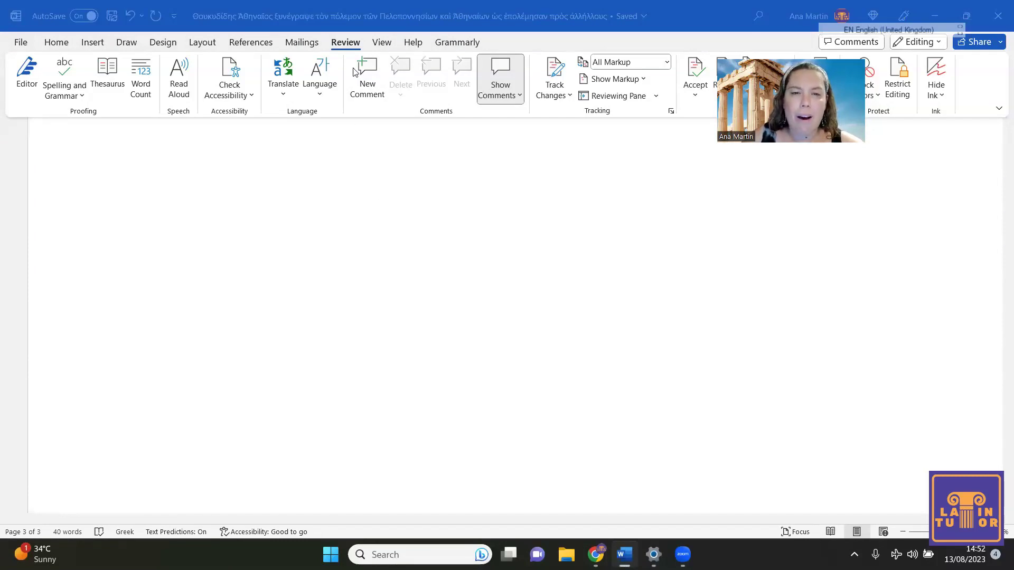
- Tick 'Do not check spelling or grammar' in Word's Set Proofing Language dialog
{"action": "left_click", "coordinate": [348, 46]}
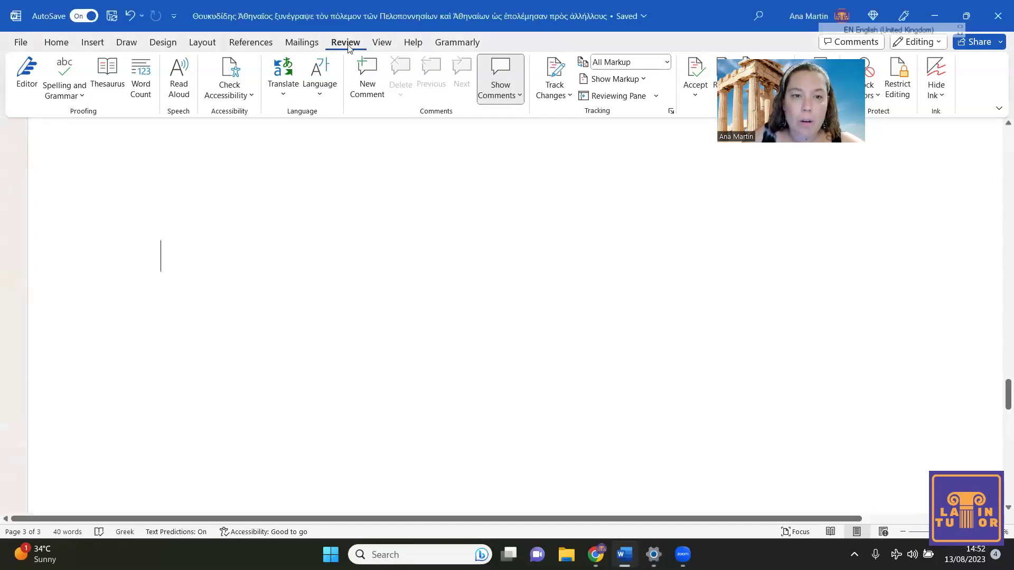
{"action": "left_click", "coordinate": [321, 91]}
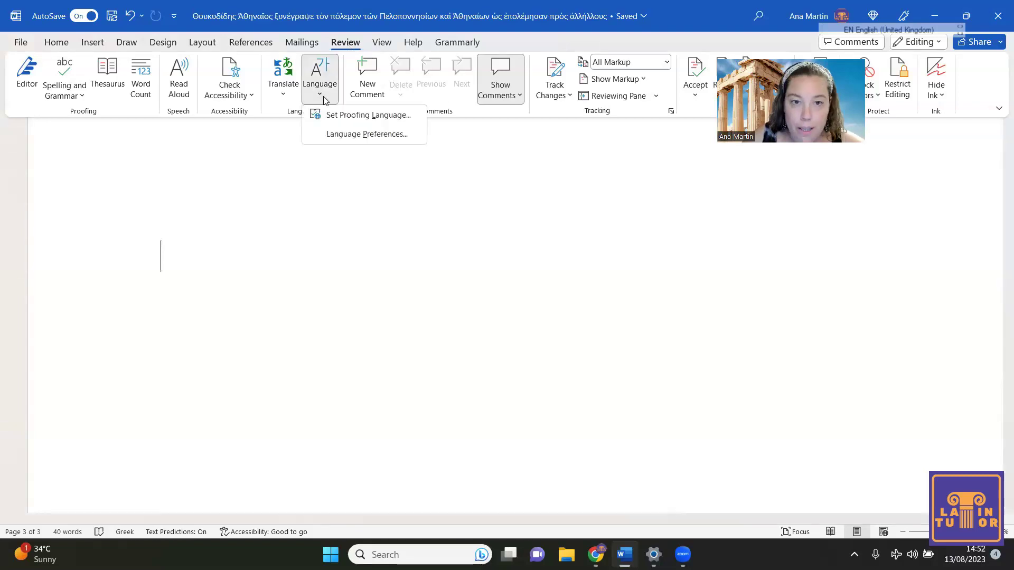
{"action": "left_click", "coordinate": [381, 114]}
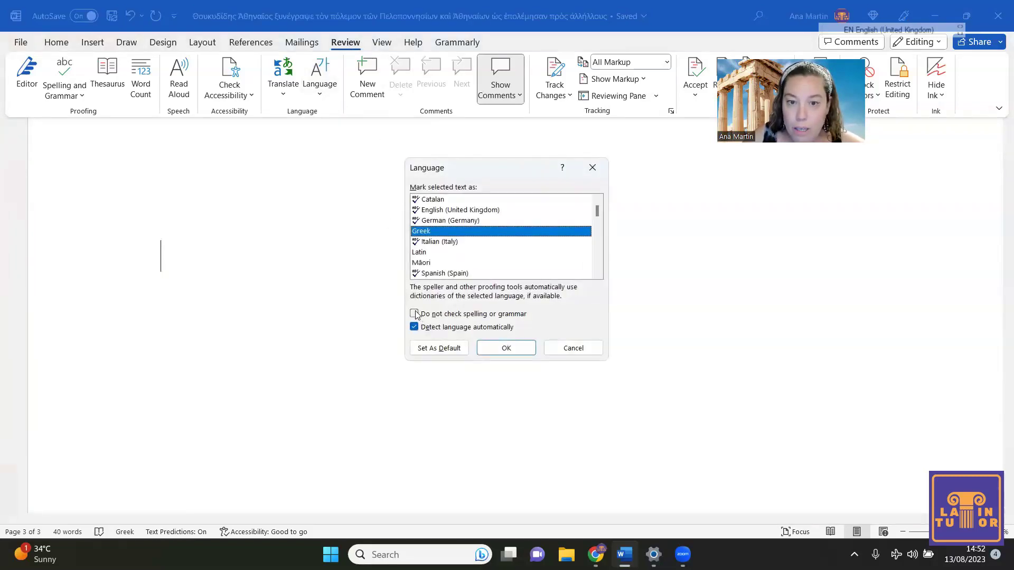
{"action": "left_click", "coordinate": [415, 315]}
{"action": "left_click", "coordinate": [505, 346]}
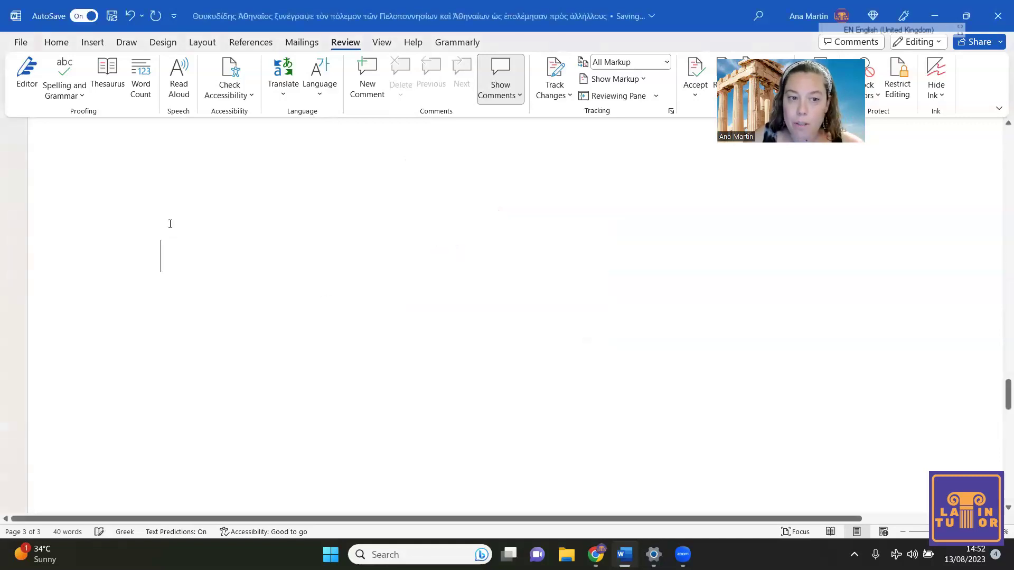
{"action": "left_click", "coordinate": [180, 260]}
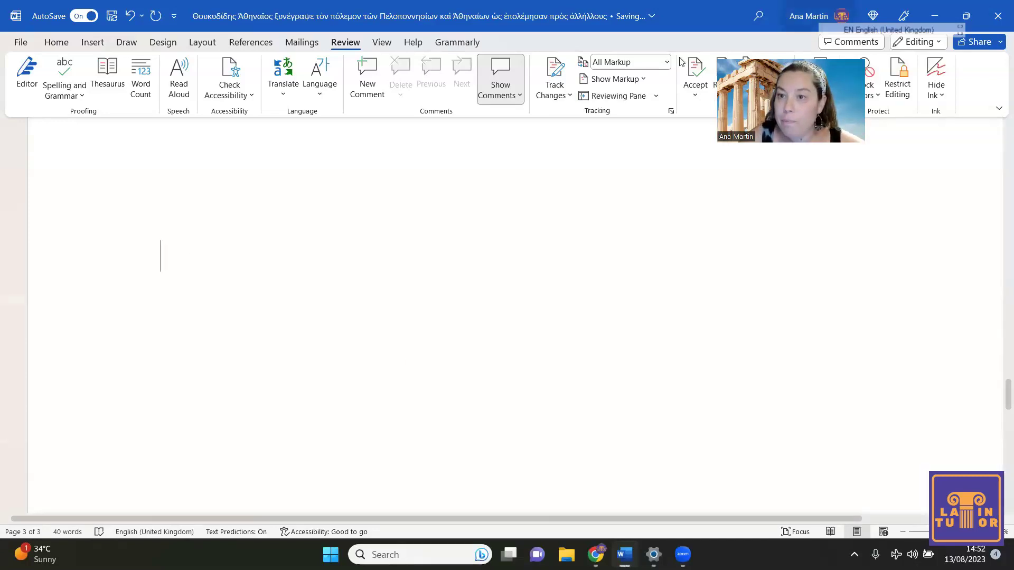
- Set the input language to Greek (Greece) with the Greek Polytonic keyboard layout
{"action": "left_click", "coordinate": [859, 30]}
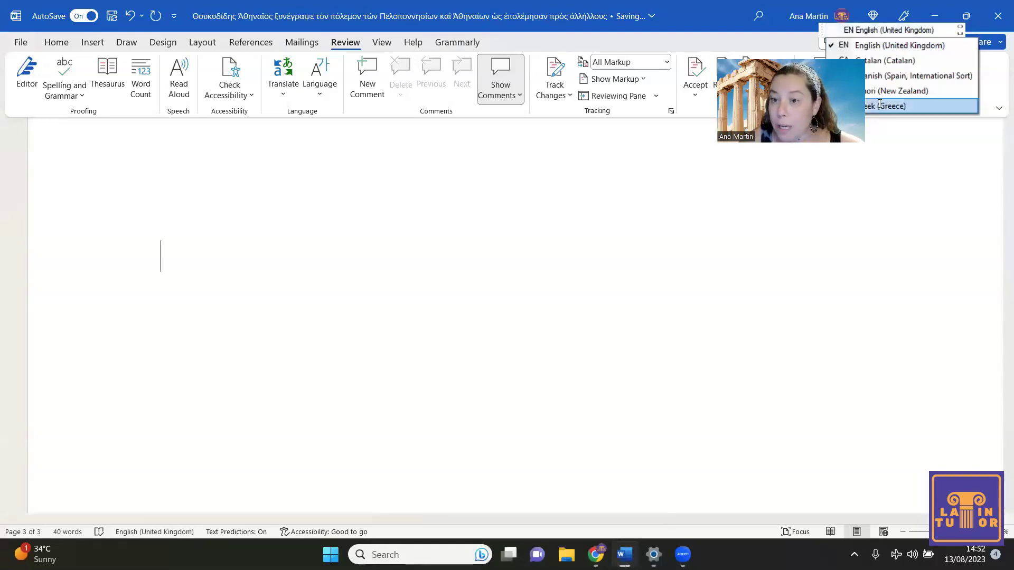
{"action": "left_click", "coordinate": [885, 104]}
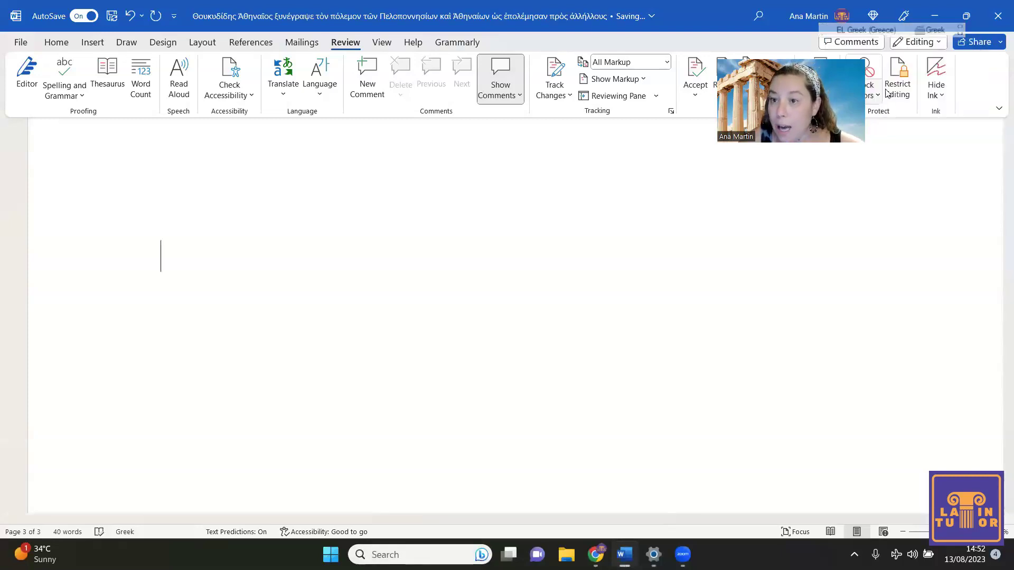
{"action": "left_click", "coordinate": [931, 30]}
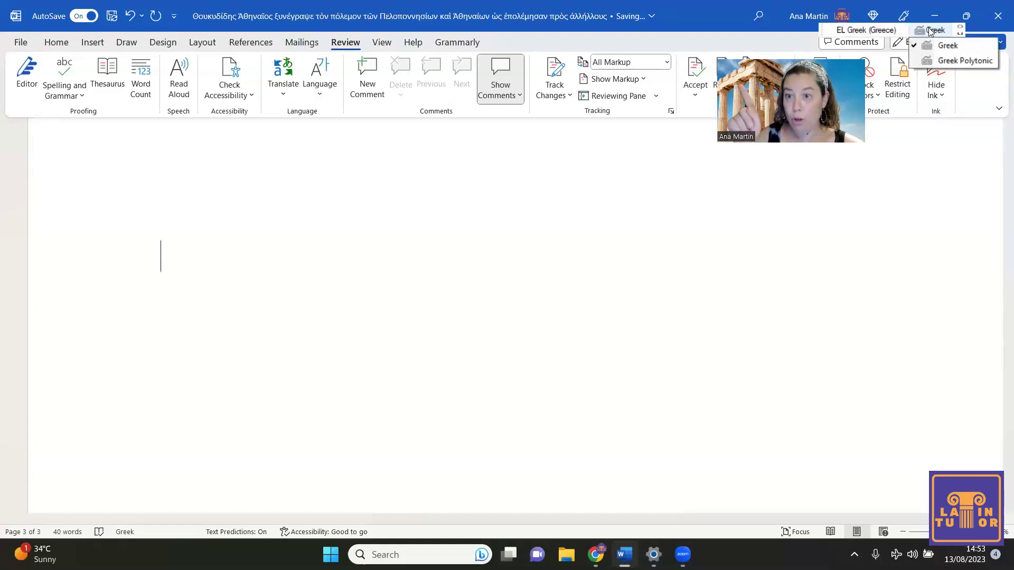
{"action": "left_click", "coordinate": [945, 61]}
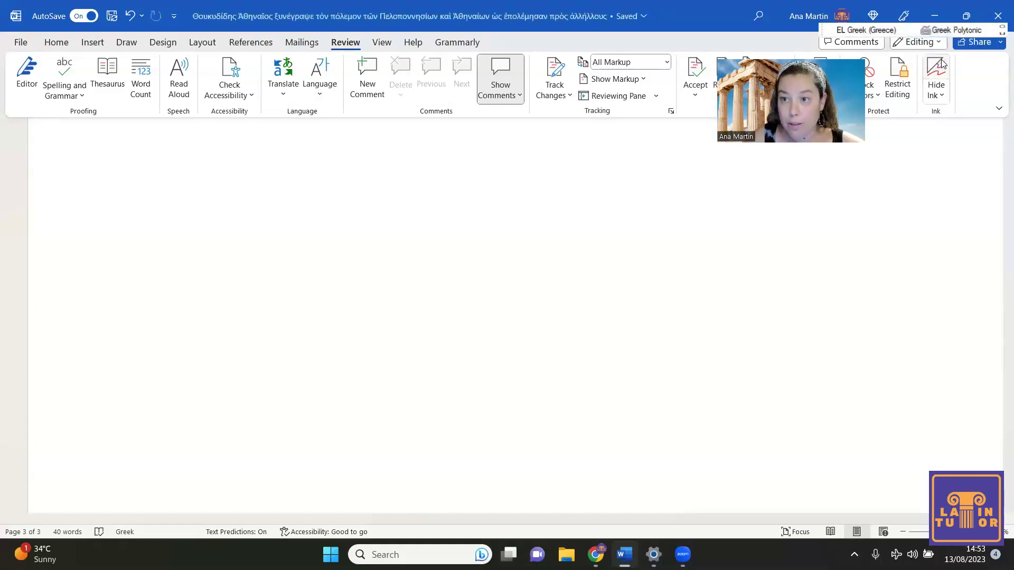
{"action": "left_click", "coordinate": [173, 268]}
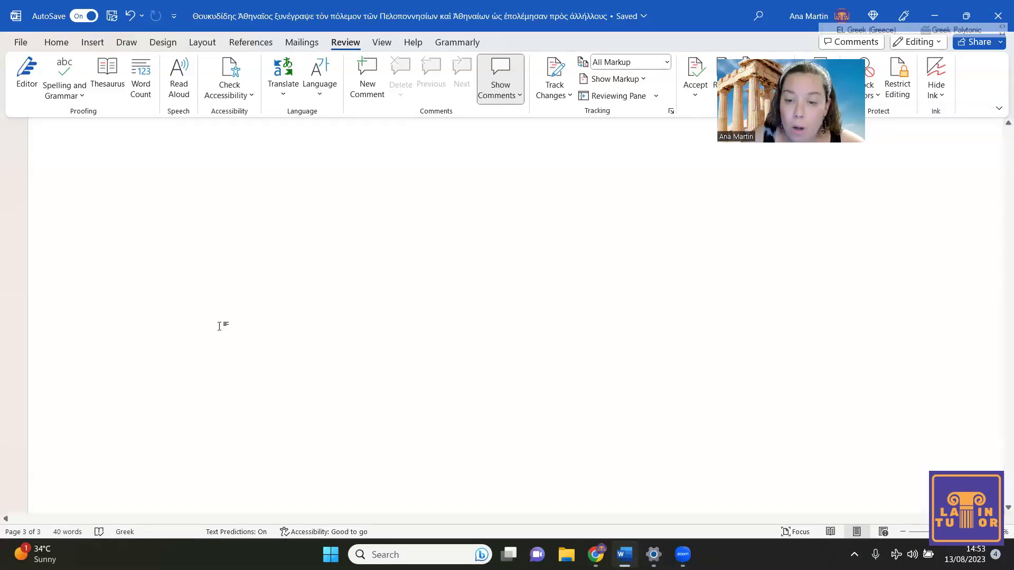
- Show the KB Greek polytonic Unicode.svg layout diagram in Chrome for reference
{"action": "left_click", "coordinate": [595, 554]}
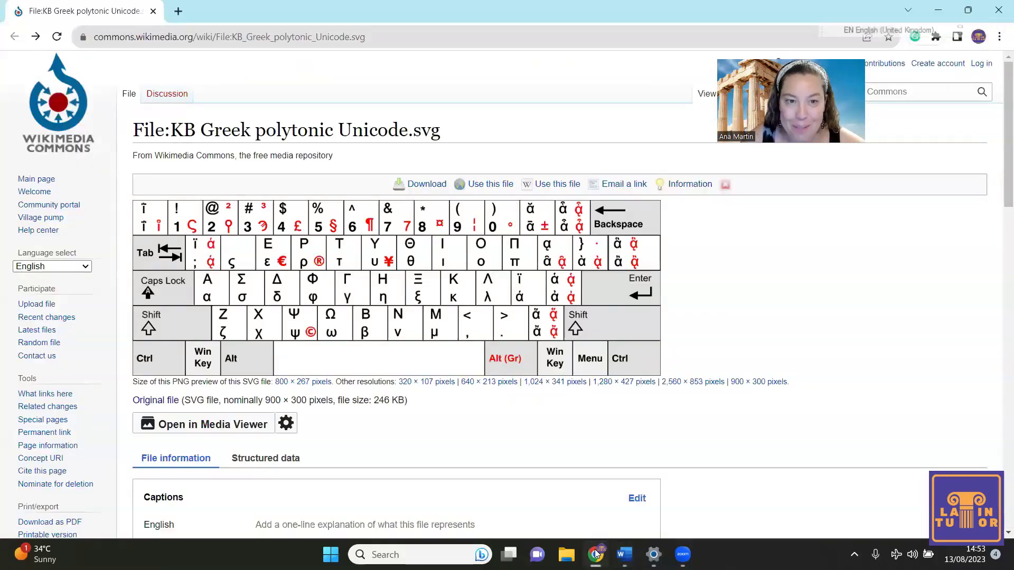
{"action": "left_click_drag", "start_coordinate": [999, 194], "coordinate": [973, 412]}
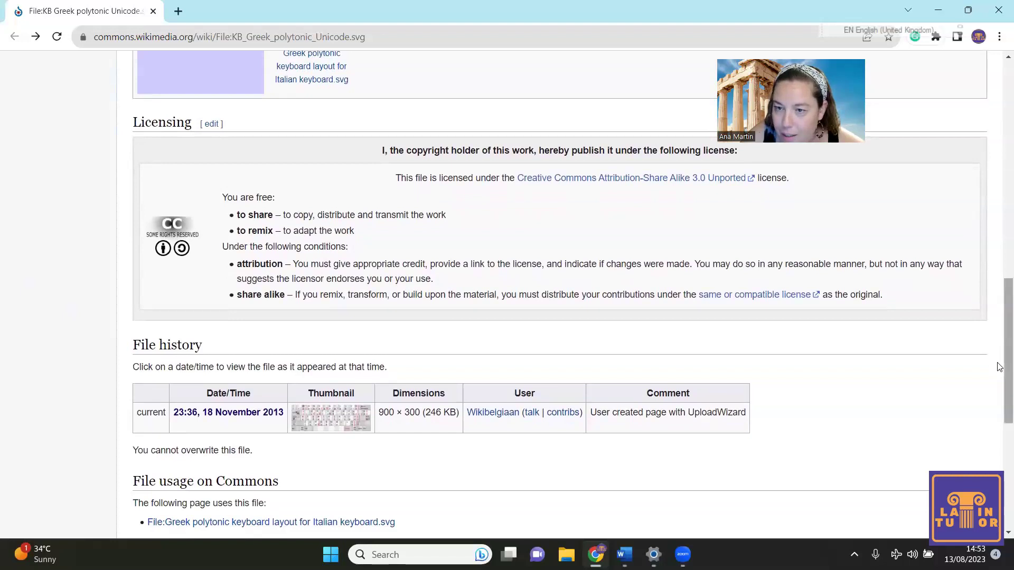
{"action": "left_click_drag", "start_coordinate": [998, 365], "coordinate": [1000, 147]}
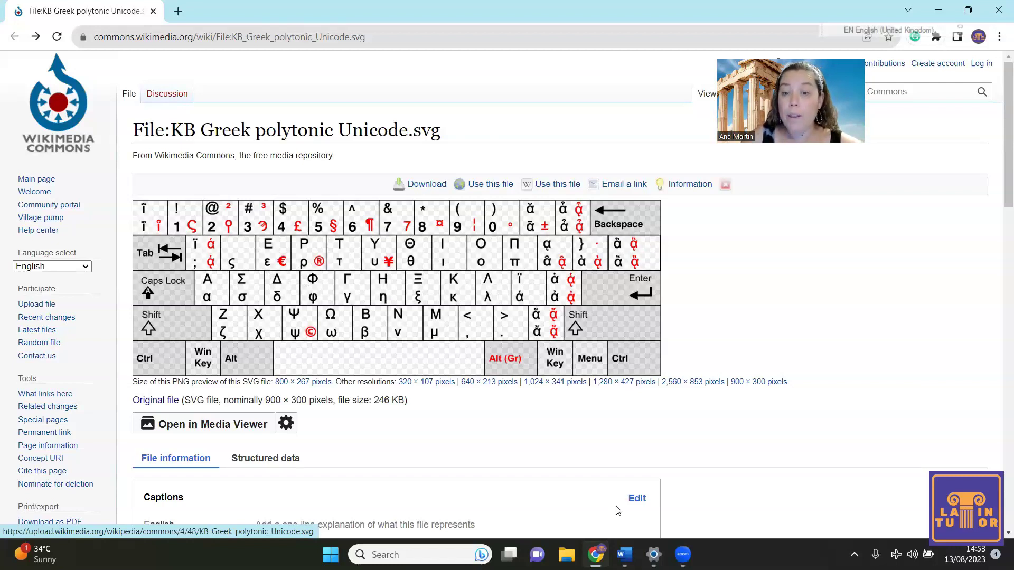
{"action": "mouse_move", "coordinate": [625, 554]}
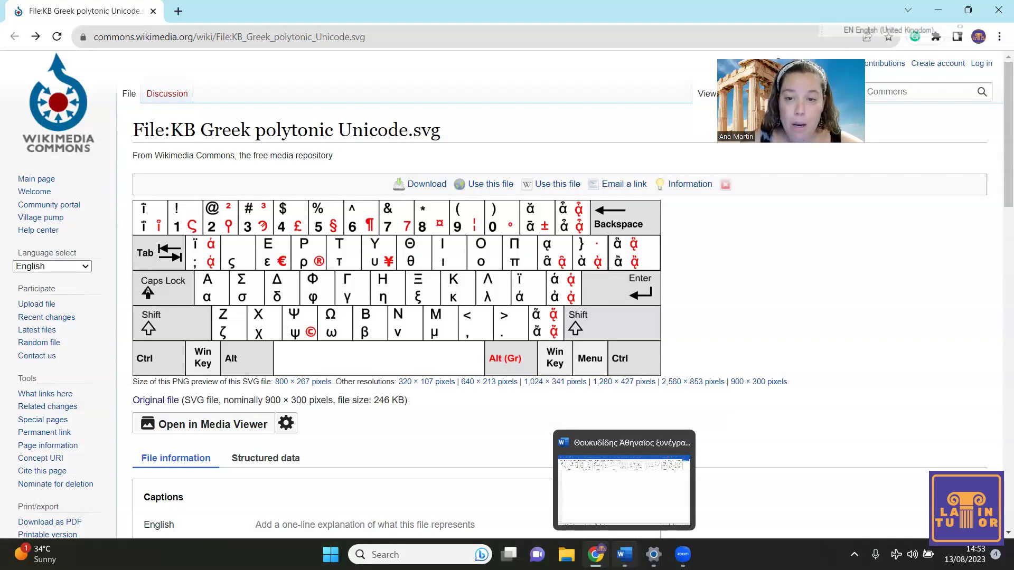
- Type the accented word Θουκιδίδης in Word, correcting the mistyped ending
{"action": "left_click", "coordinate": [624, 491]}
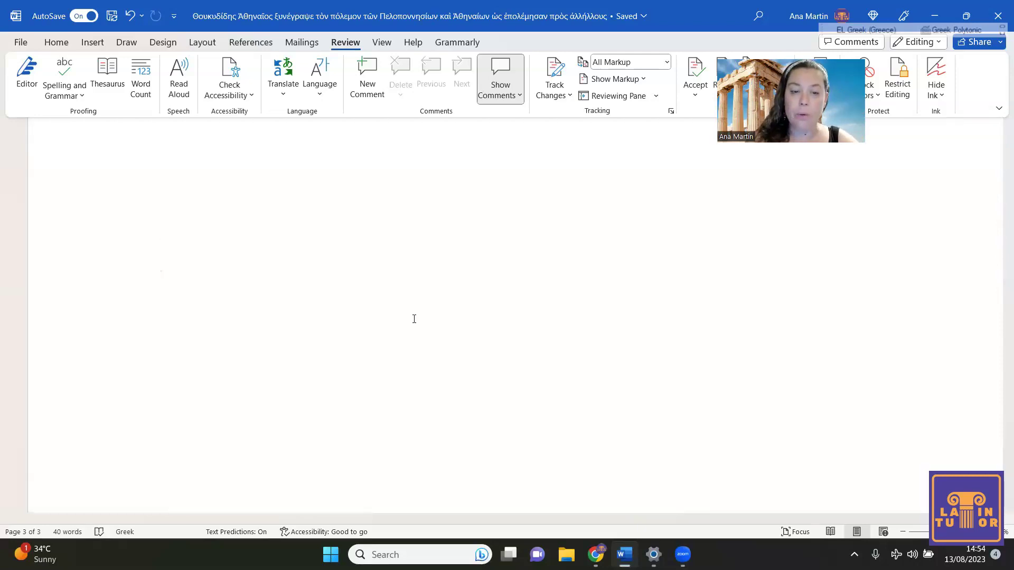
{"action": "type", "text": "Θ"}
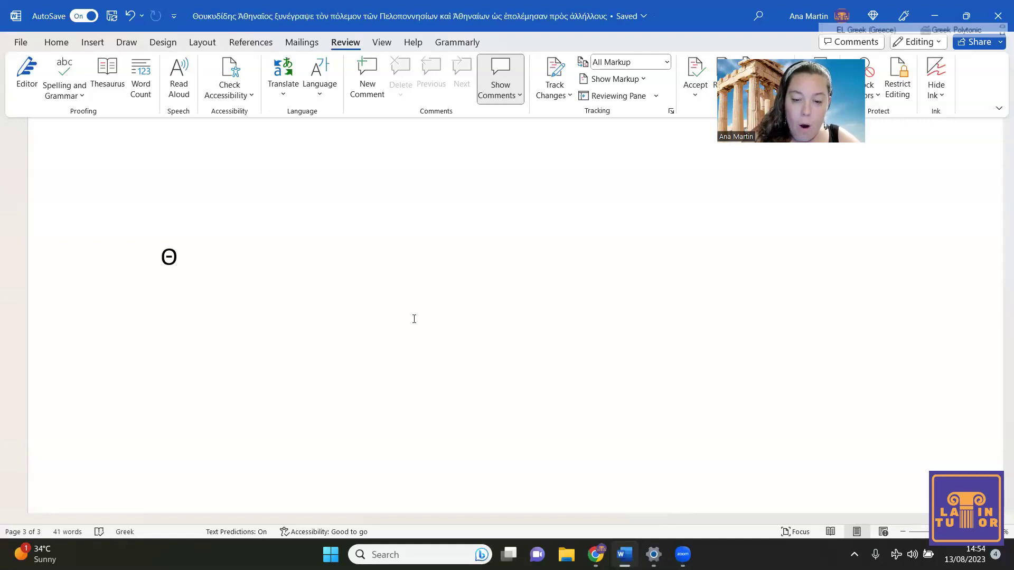
{"action": "type", "text": "ο"}
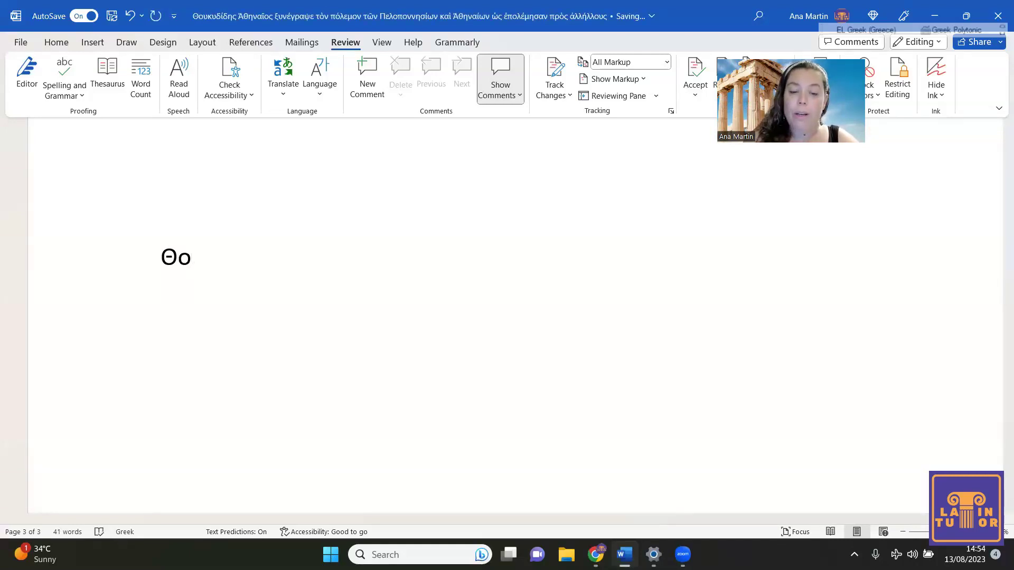
{"action": "type", "text": "υ"}
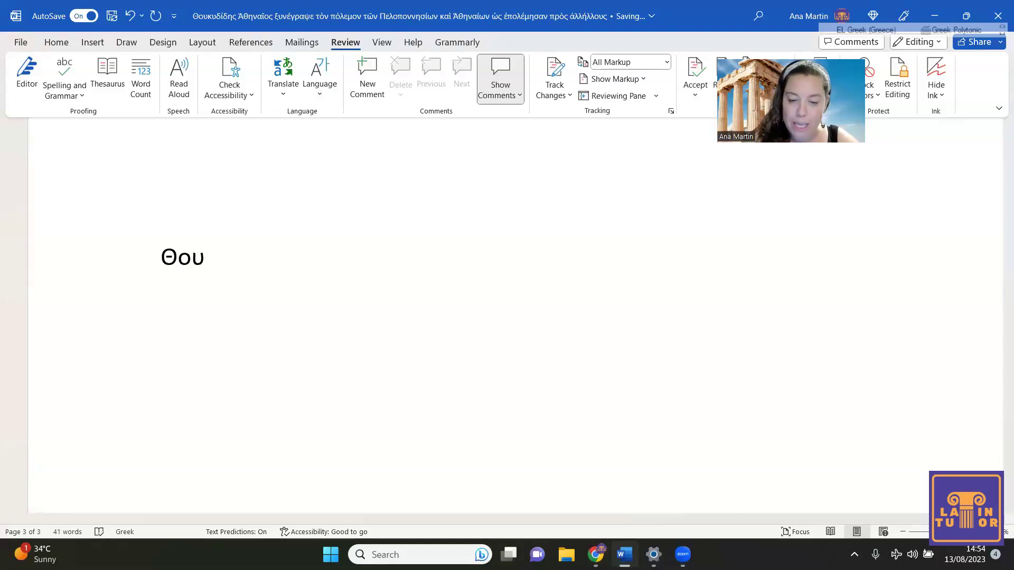
{"action": "type", "text": "κ"}
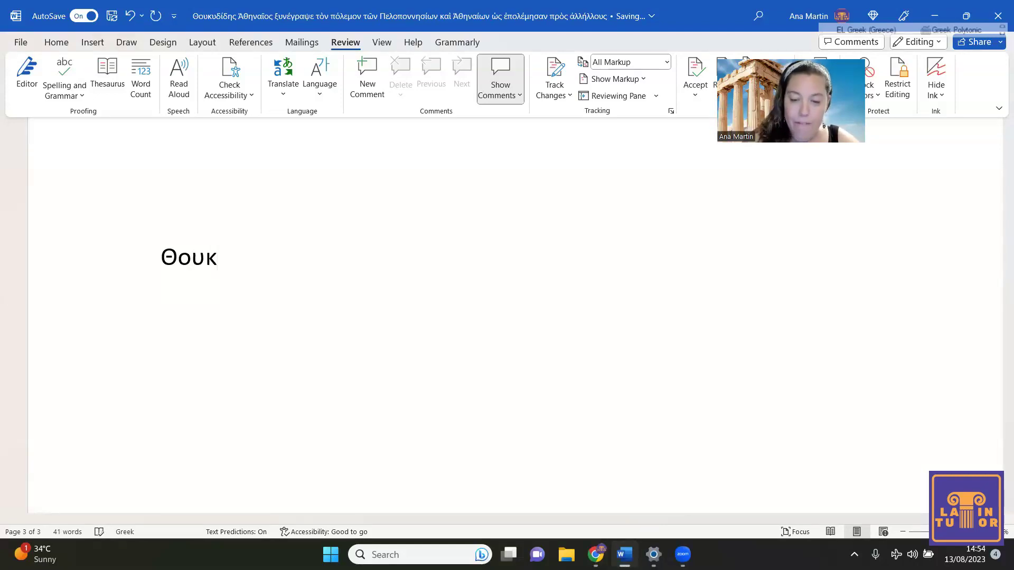
{"action": "type", "text": "υ"}
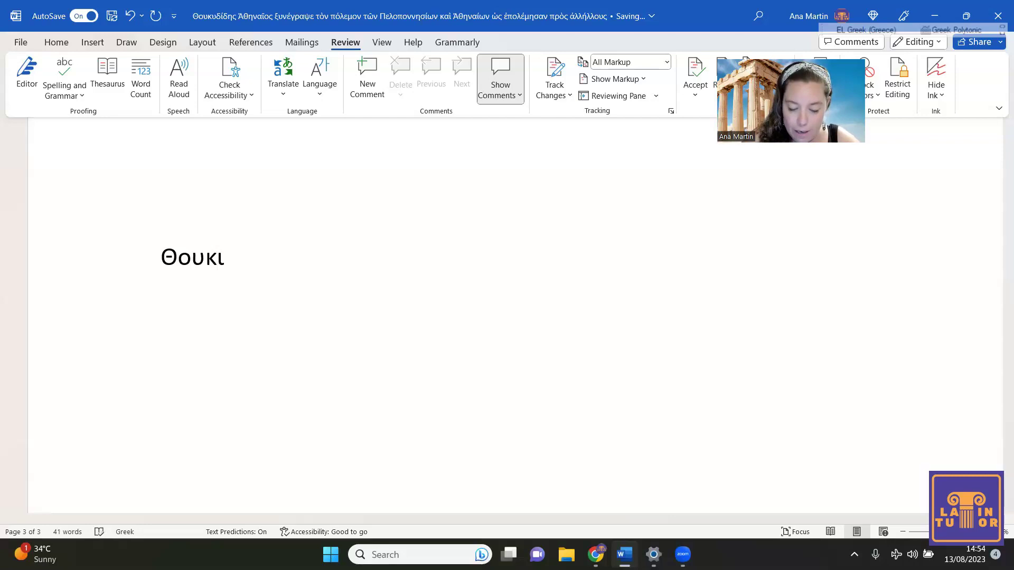
{"action": "type", "text": "διδ"}
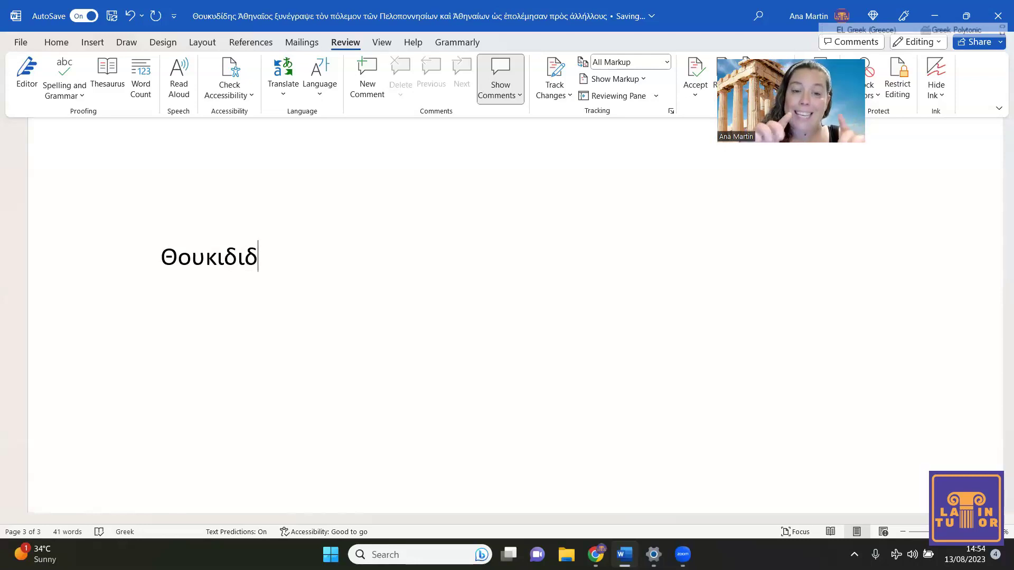
{"action": "type", "text": "η"}
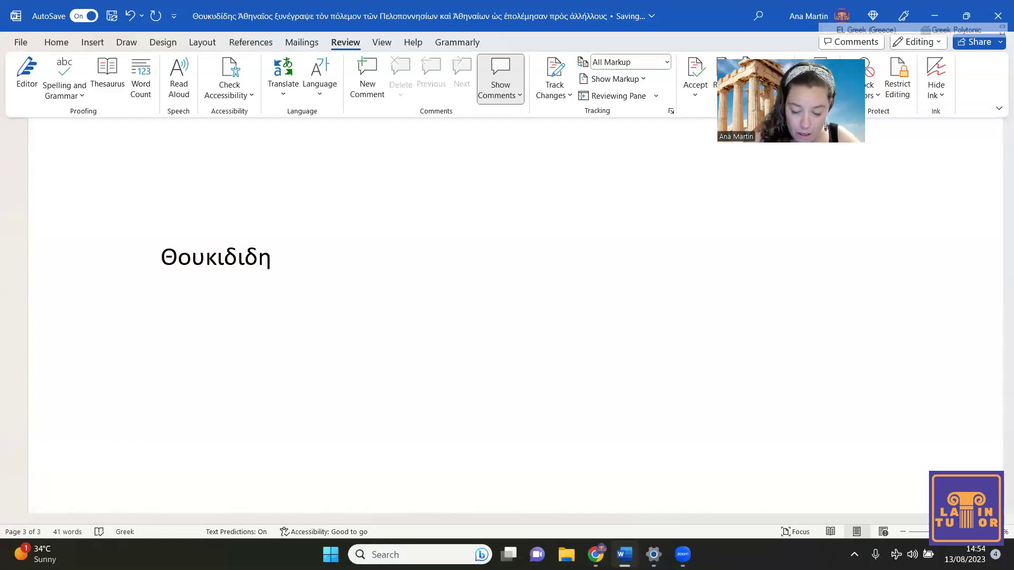
{"action": "key", "text": "BackSpace"}
{"action": "key", "text": "BackSpace"}
{"action": "key", "text": "BackSpace"}
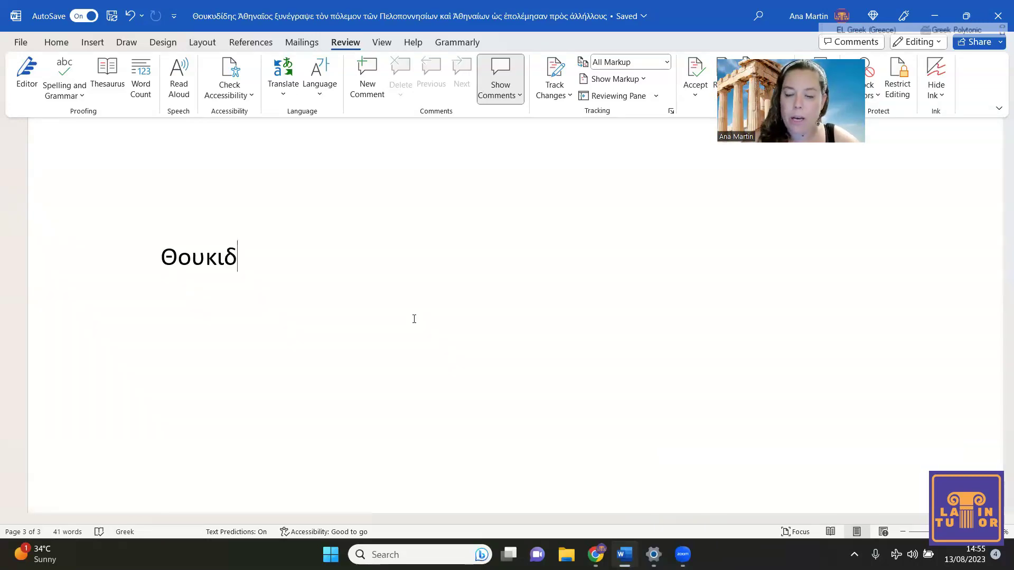
{"action": "type", "text": "ίδης"}
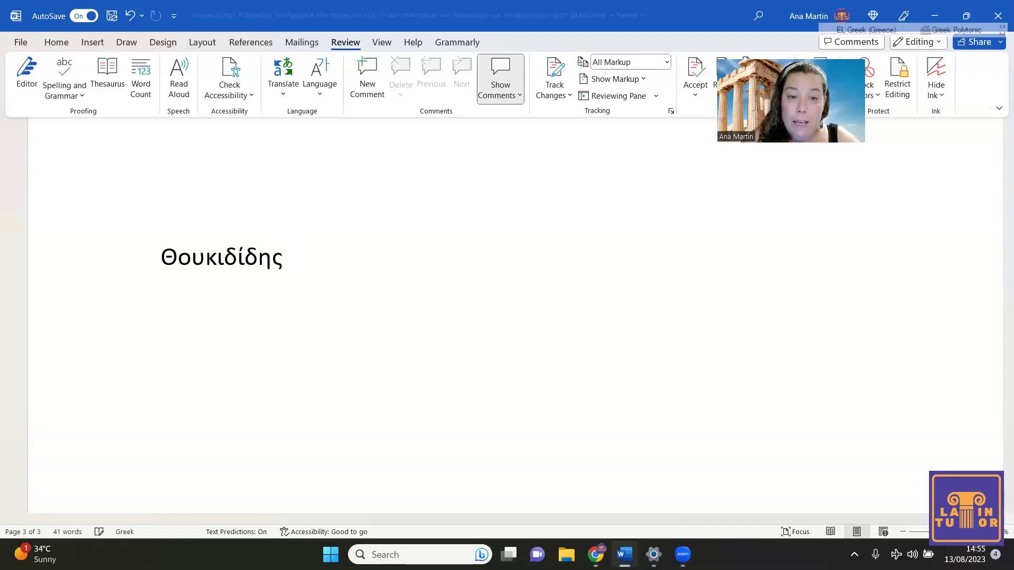
- Delete the test sigmas and type the breathing-marked capital Ἀ to start the next word
{"action": "type", "text": "σ"}
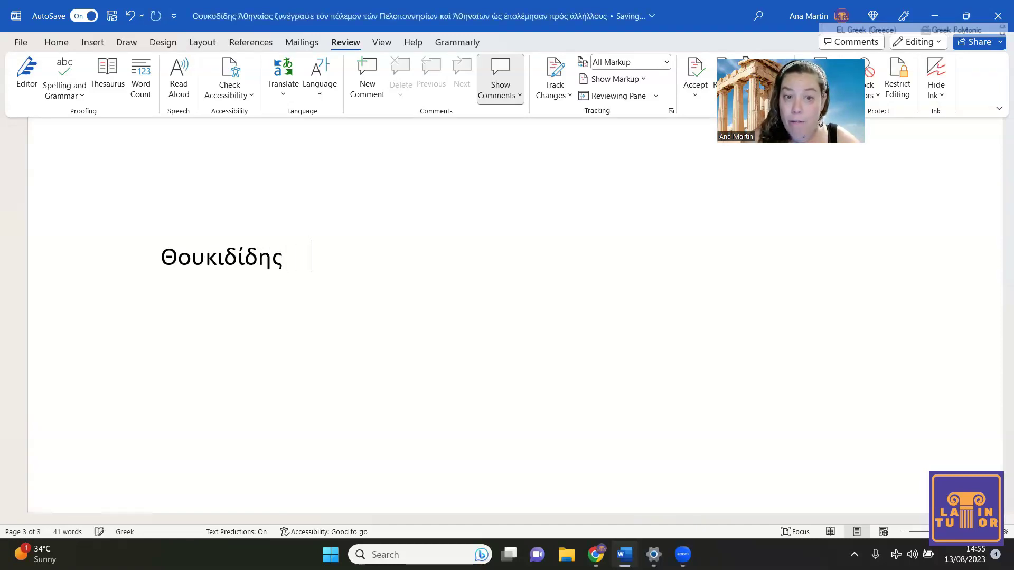
{"action": "type", "text": "σσσ"}
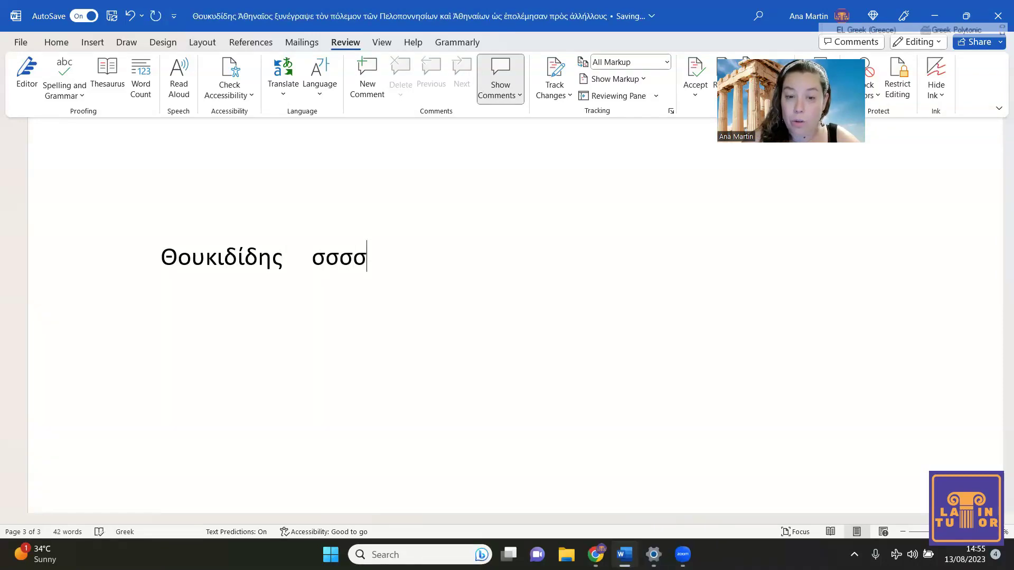
{"action": "key", "text": "BackSpace"}
{"action": "key", "text": "BackSpace"}
{"action": "key", "text": "BackSpace"}
{"action": "key", "text": "BackSpace"}
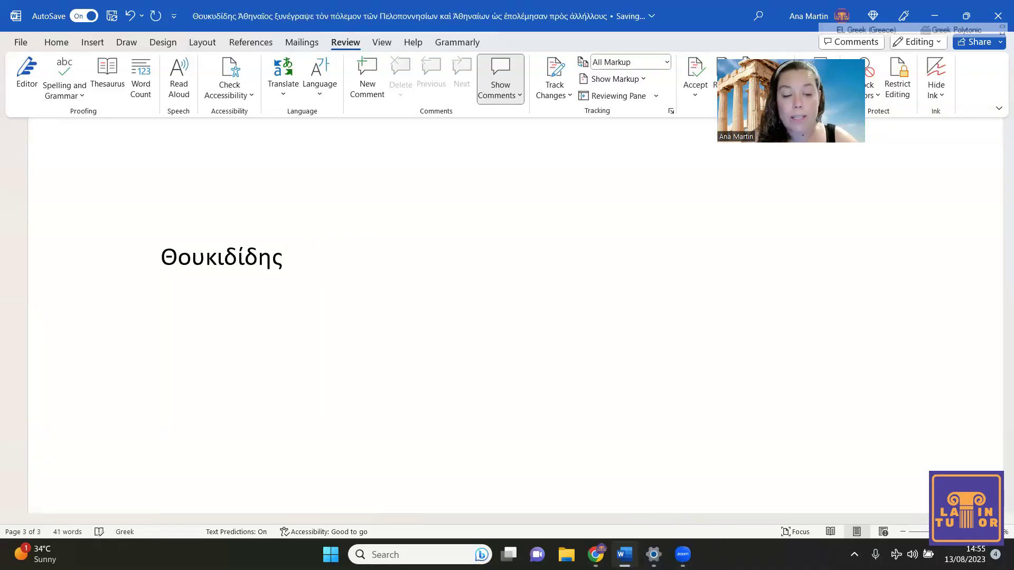
{"action": "type", "text": "ςςς"}
{"action": "key", "text": "BackSpace"}
{"action": "key", "text": "BackSpace"}
{"action": "key", "text": "BackSpace"}
{"action": "key", "text": "BackSpace"}
{"action": "key", "text": "BackSpace"}
{"action": "key", "text": "BackSpace"}
{"action": "key", "text": "BackSpace"}
{"action": "key", "text": "BackSpace"}
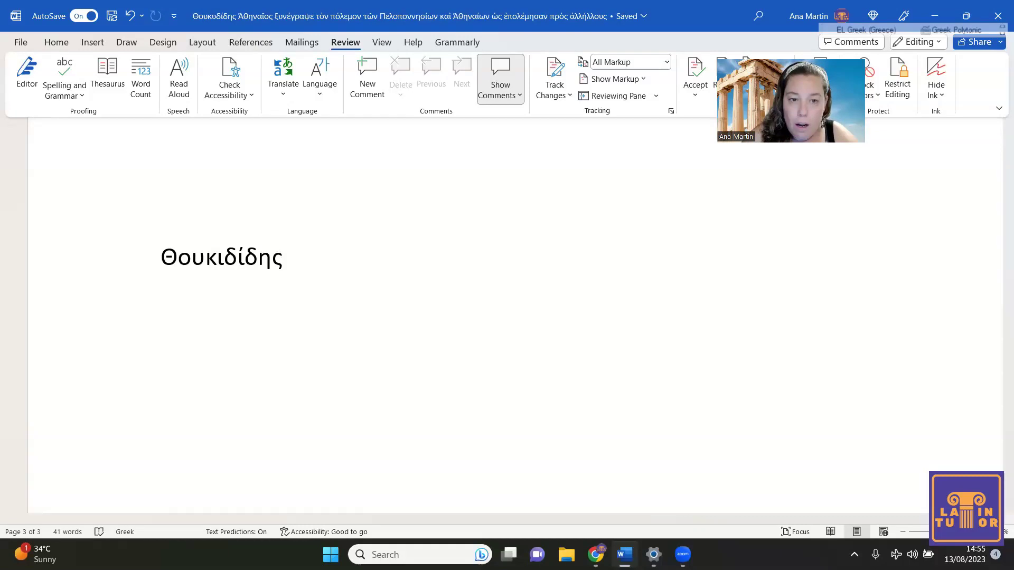
{"action": "type", "text": "Ά"}
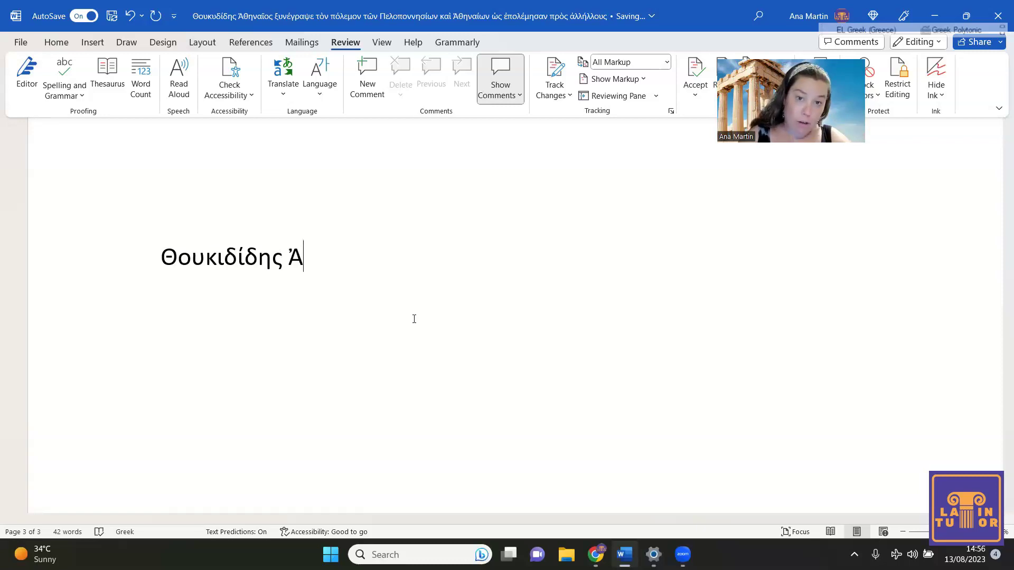
- Continue the sentence with θηναῖος ξυνέγραψε τὸν πόλεμον τῶν Πελοποννυσι
{"action": "type", "text": "θηνα"}
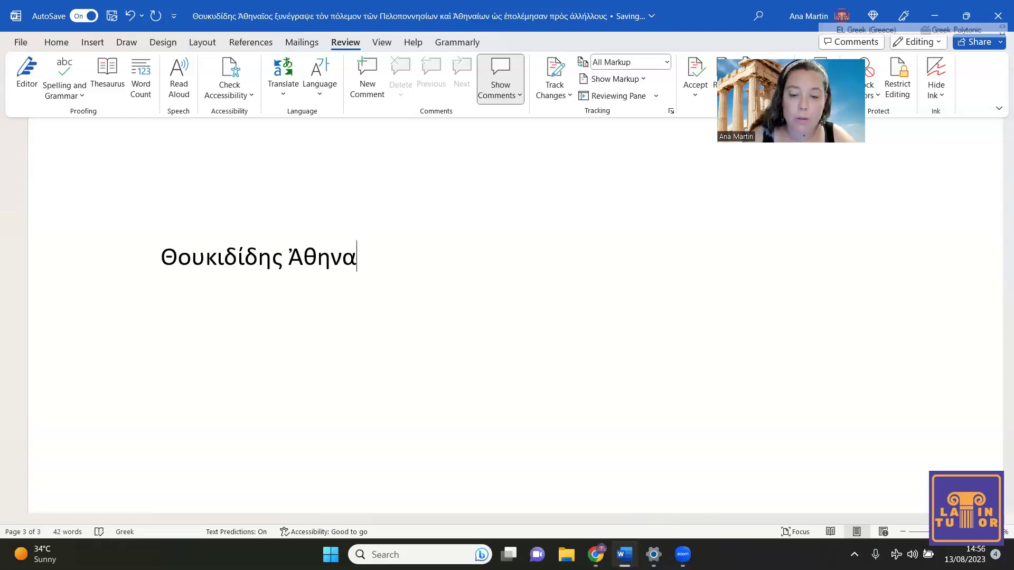
{"action": "type", "text": "ῖος"}
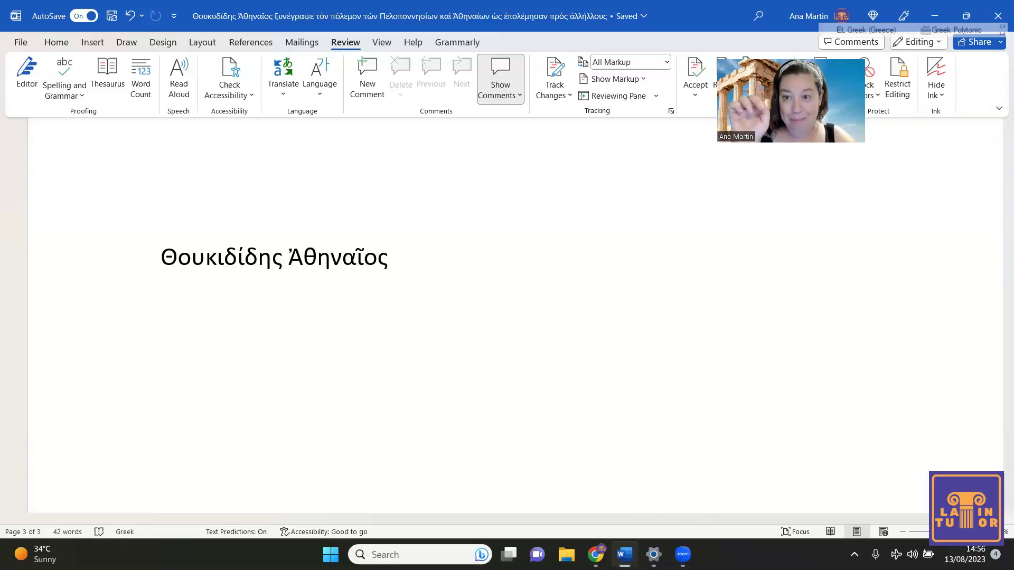
{"action": "type", "text": "ξ"}
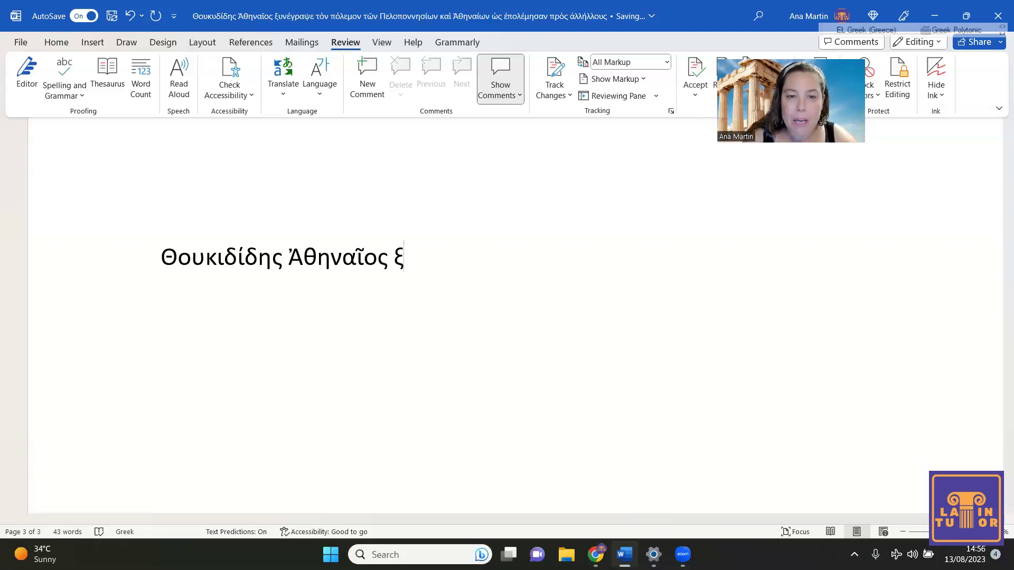
{"action": "type", "text": "υνέγρα"}
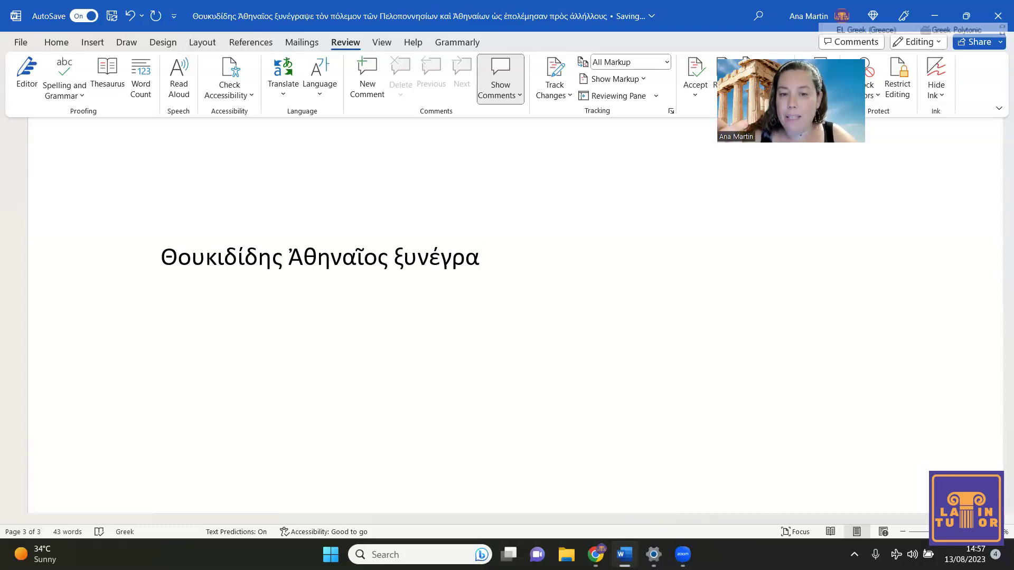
{"action": "type", "text": "ψε "}
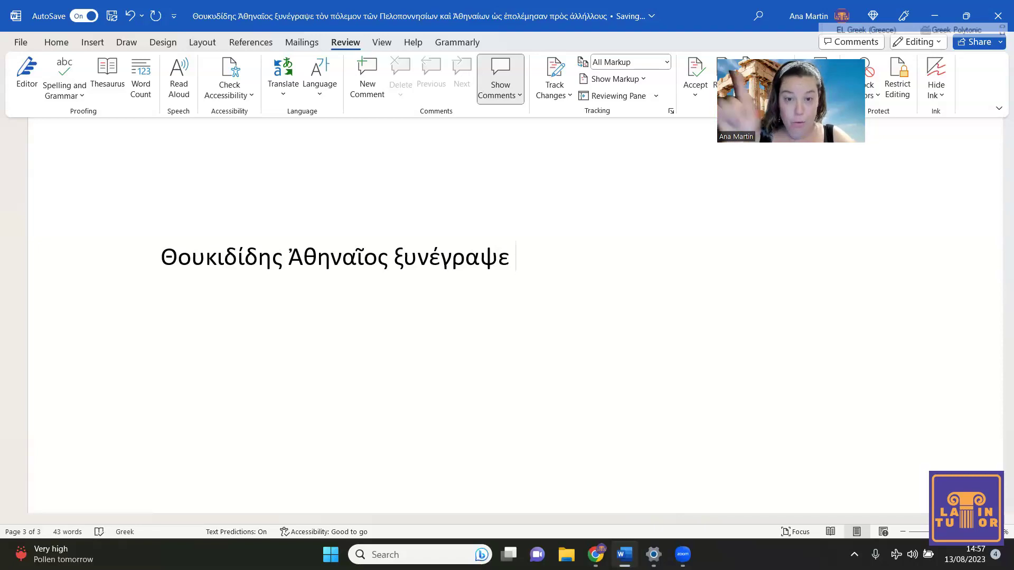
{"action": "type", "text": "τὸ"}
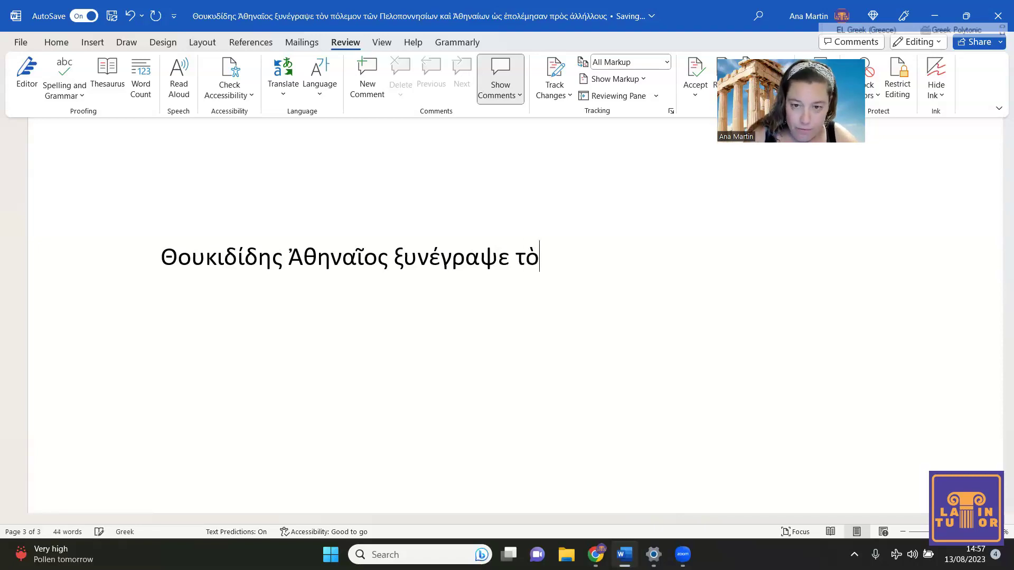
{"action": "type", "text": "ν πόλεμον τ"}
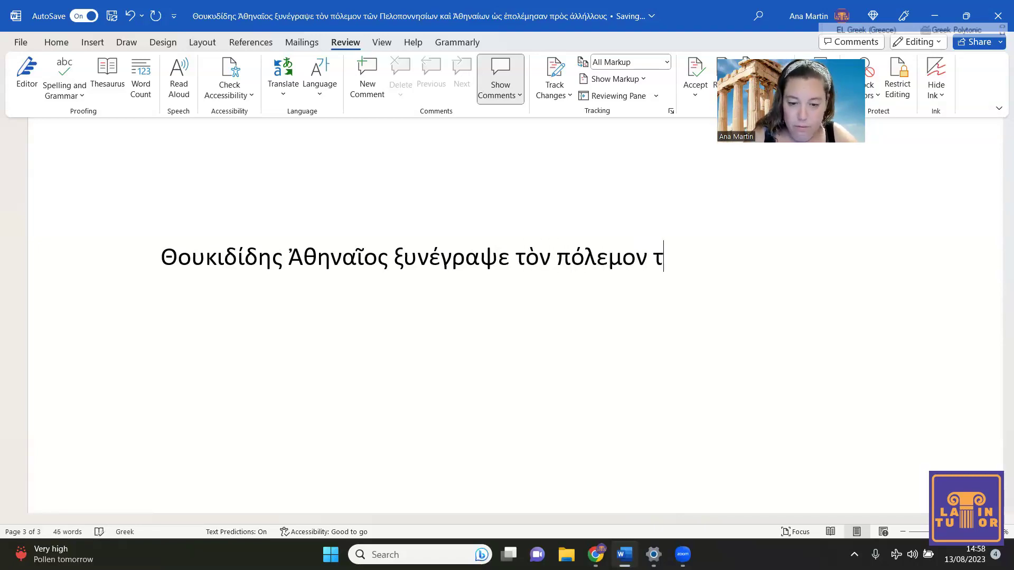
{"action": "type", "text": "ῶν Πελοποννυσι"}
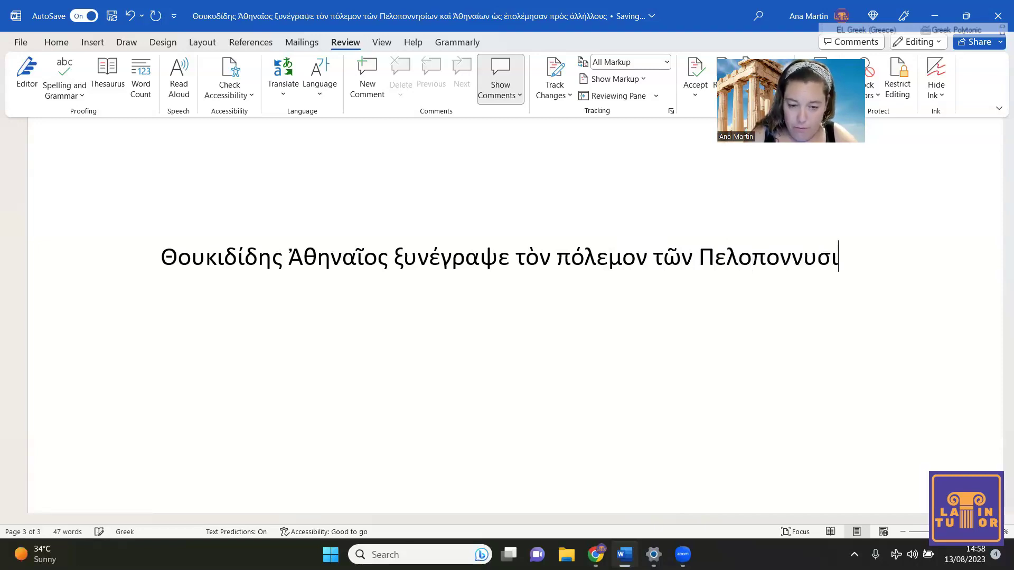
- Finish the sentence with 'ίων καὶ Ἀθηναίων καὶ ὡς ἐπολέμησαν πρὸς ἀλλήλους.' and open a fresh line
{"action": "key", "text": "BackSpace"}
{"action": "type", "text": "ίων καὶ Ἀθηνα"}
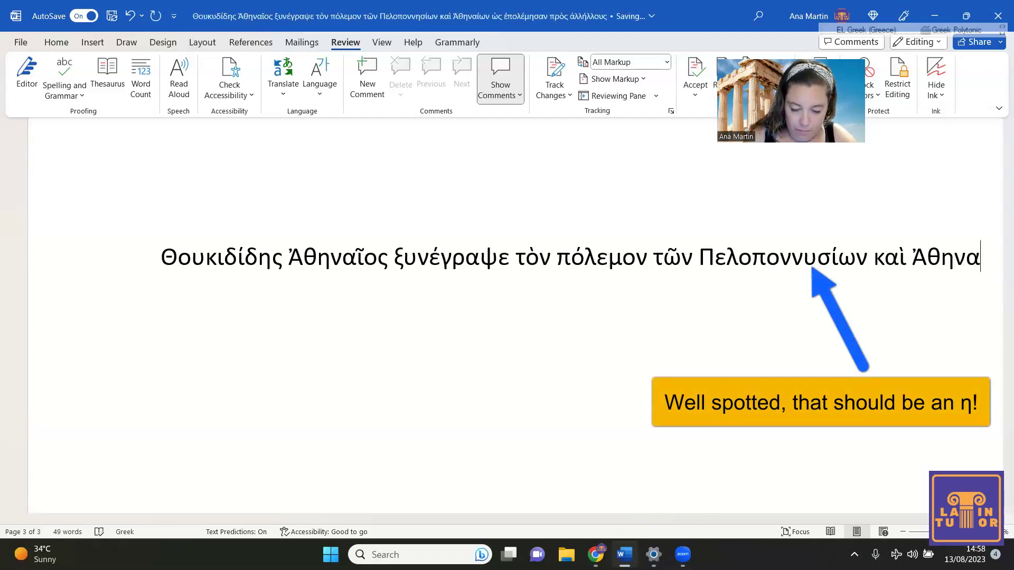
{"action": "type", "text": "ίων καὶ ὡς ἐπολ"}
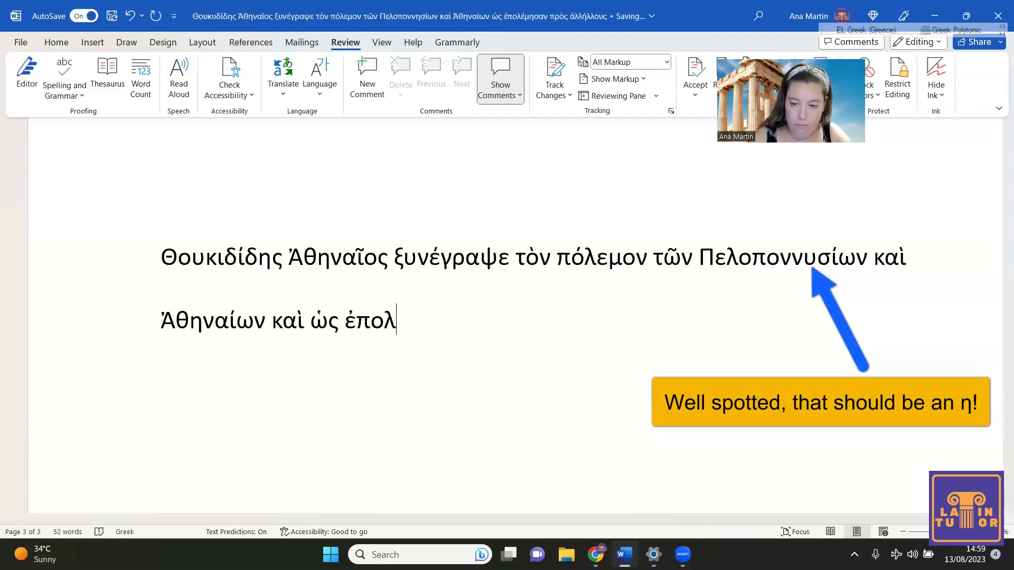
{"action": "type", "text": "έμησαν π"}
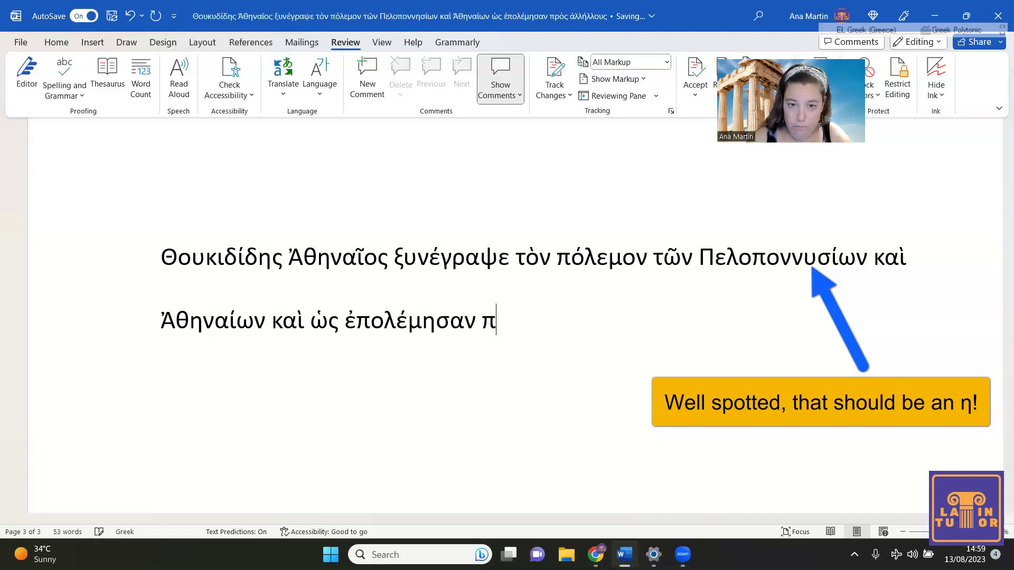
{"action": "type", "text": "ρὸς "}
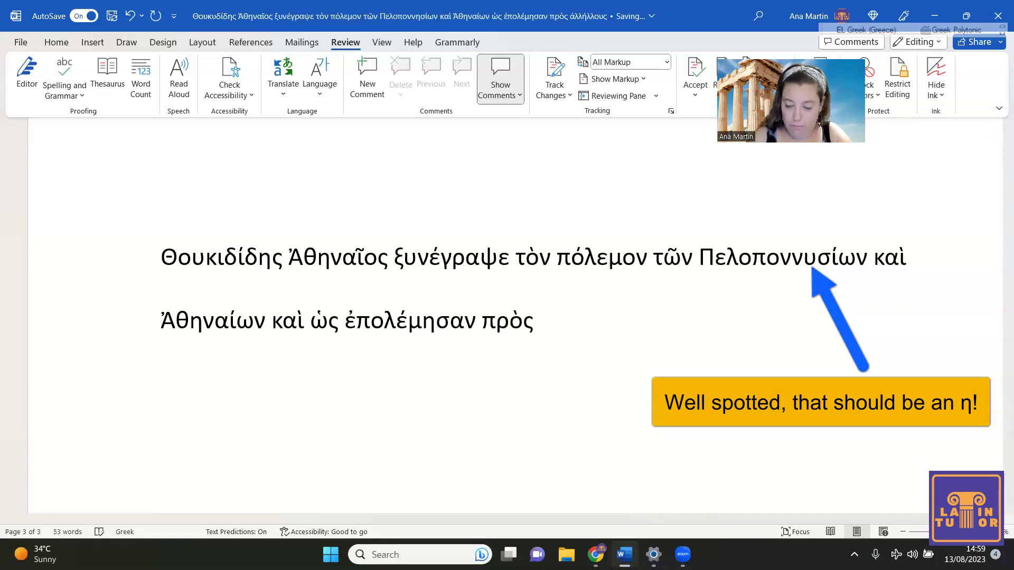
{"action": "type", "text": "ἀλλήλ"}
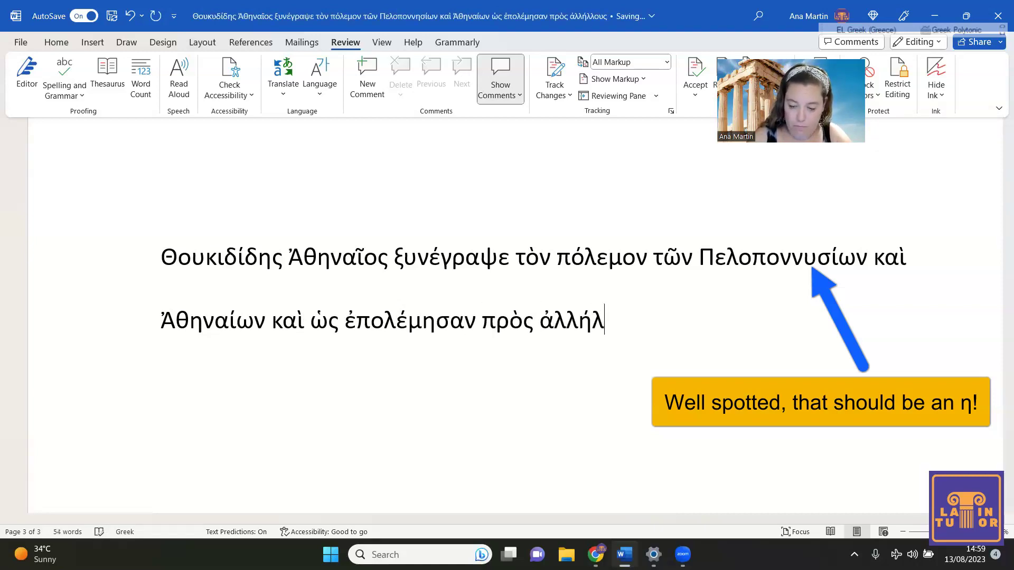
{"action": "type", "text": "ους."}
{"action": "key", "text": "Return"}
{"action": "key", "text": "BackSpace"}
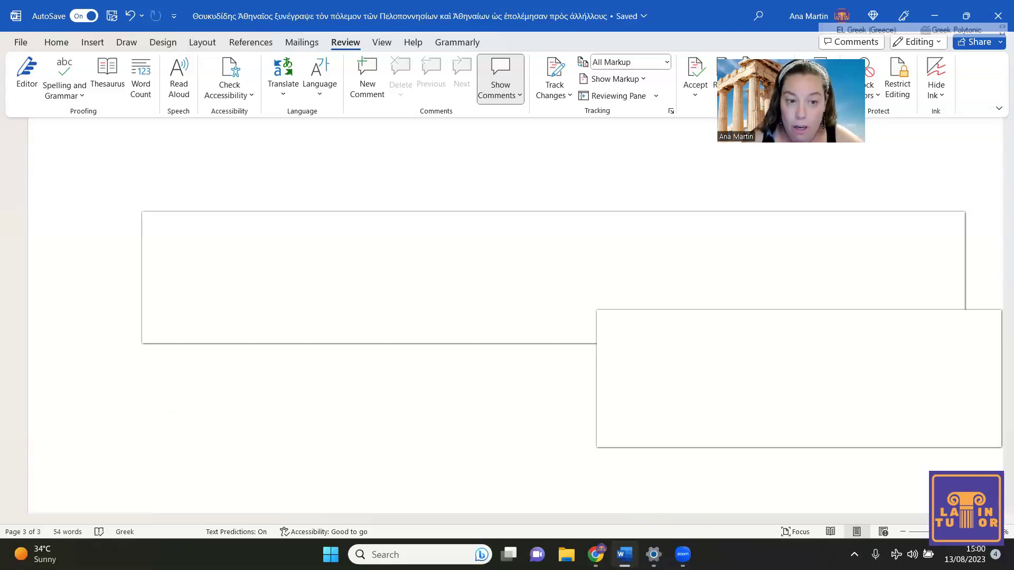
- Type the polytonic word ῥᾳδίως on its own line, then start a new line
{"action": "type", "text": "ῥ"}
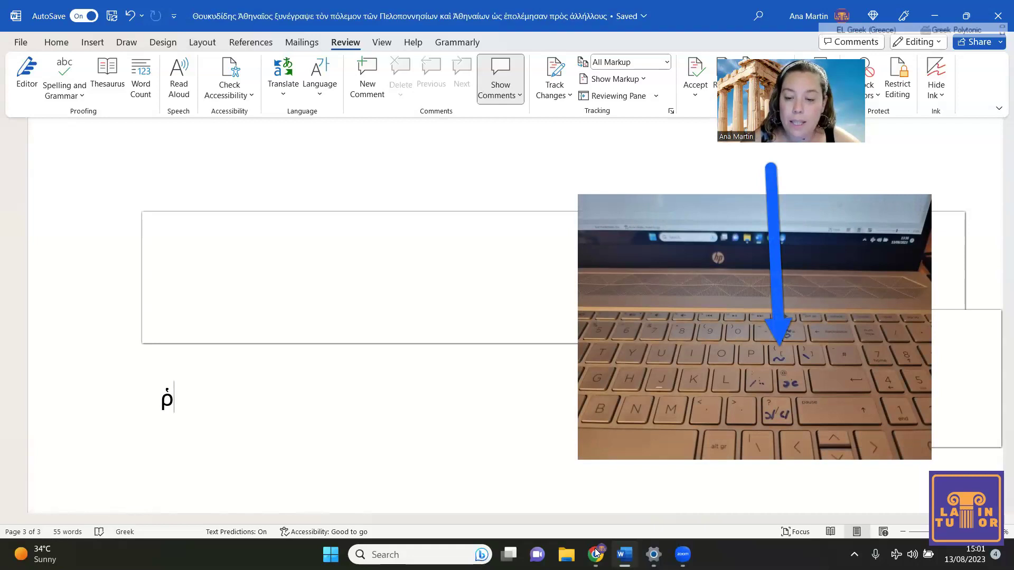
{"action": "type", "text": "ᾳδ"}
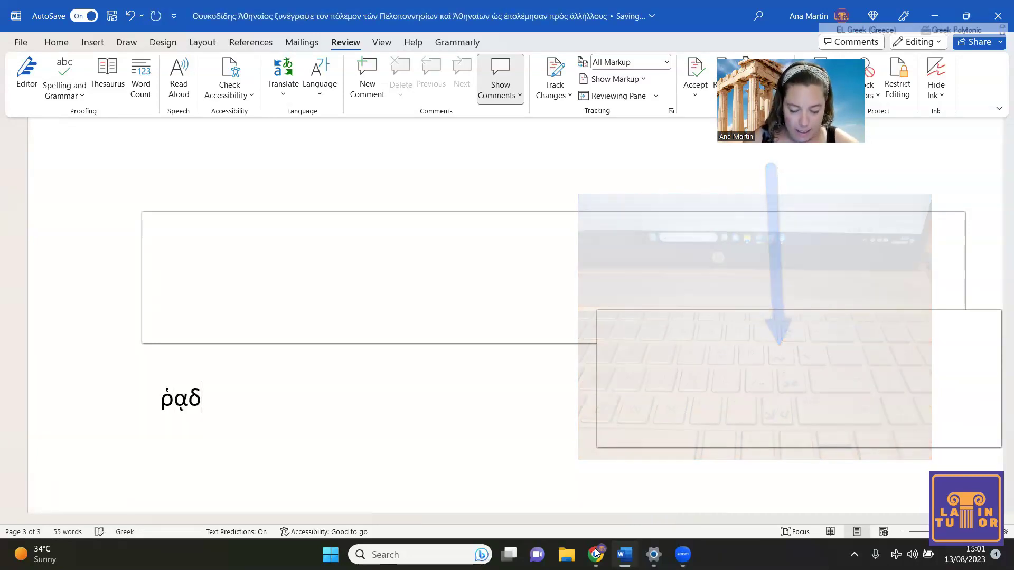
{"action": "type", "text": "ίως"}
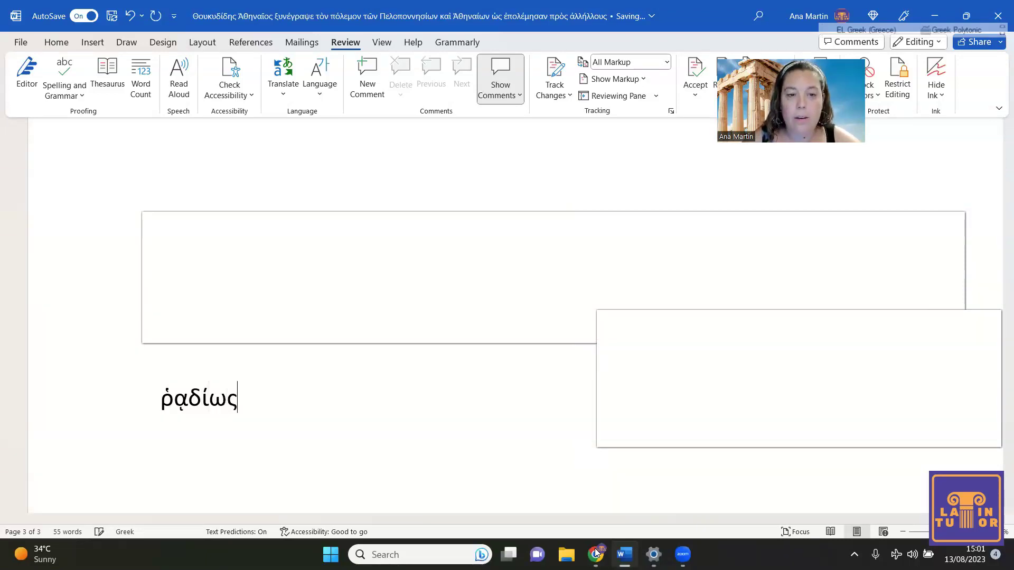
{"action": "key", "text": "Return"}
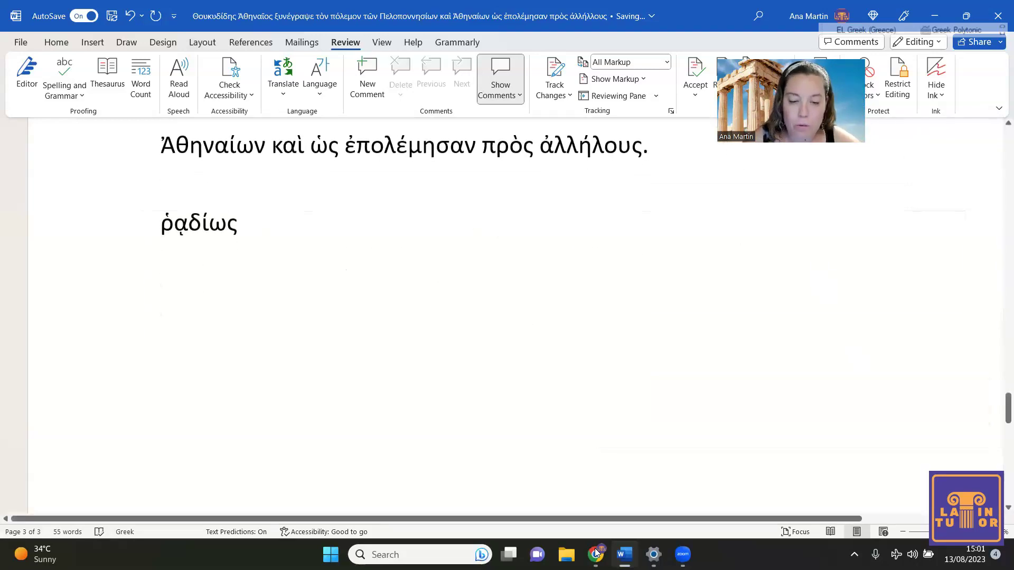
- Type the polytonic phrase ἐν τῇ, with circumflex and iota subscript on the final eta
{"action": "type", "text": "ἐν "}
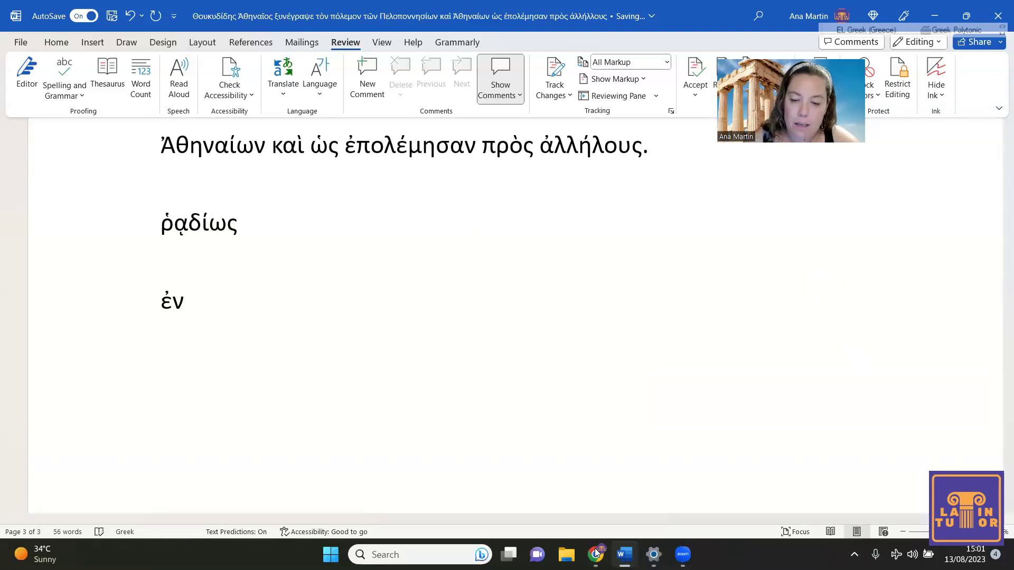
{"action": "type", "text": "τ"}
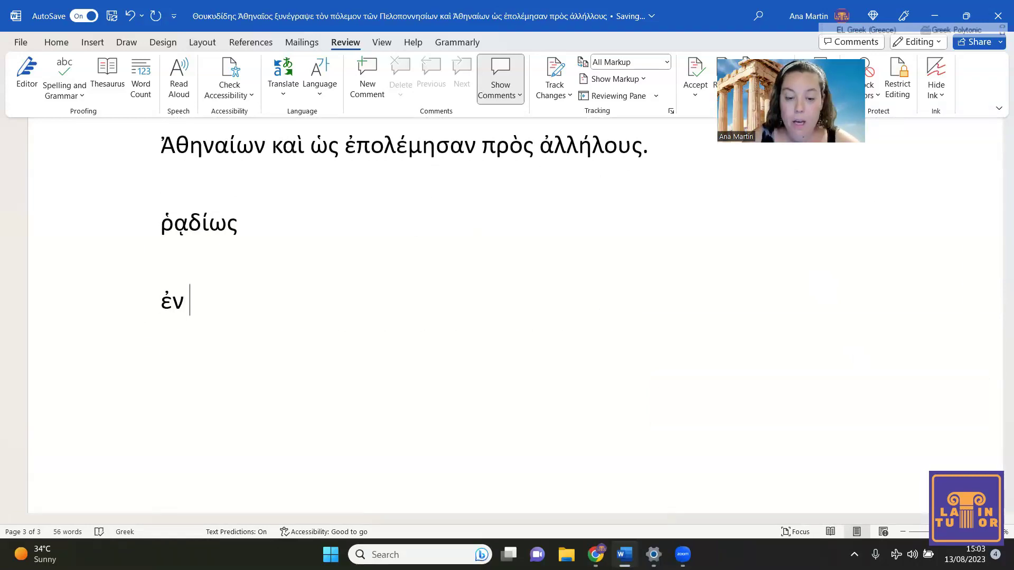
{"action": "type", "text": "τ"}
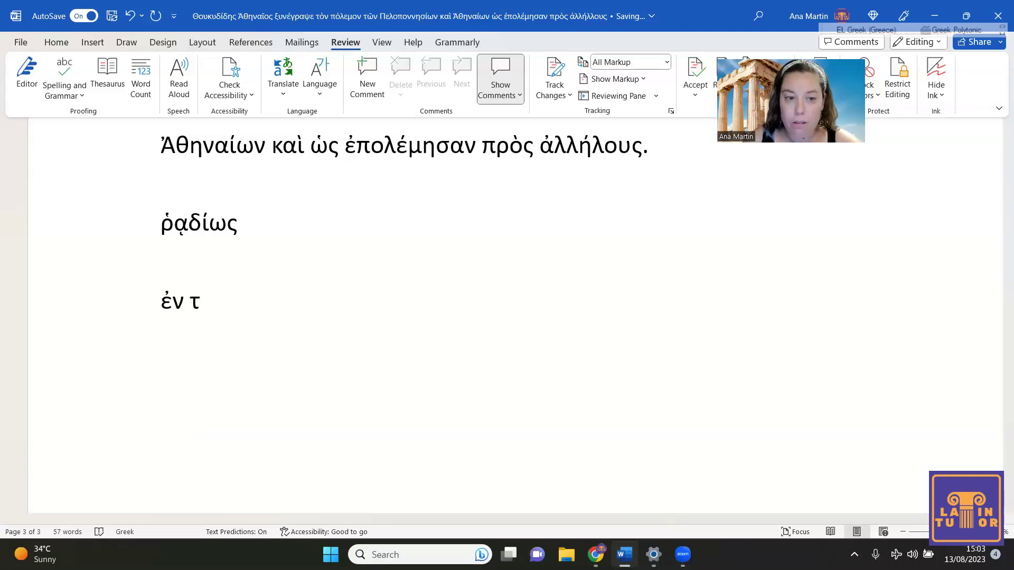
{"action": "type", "text": "ῇ"}
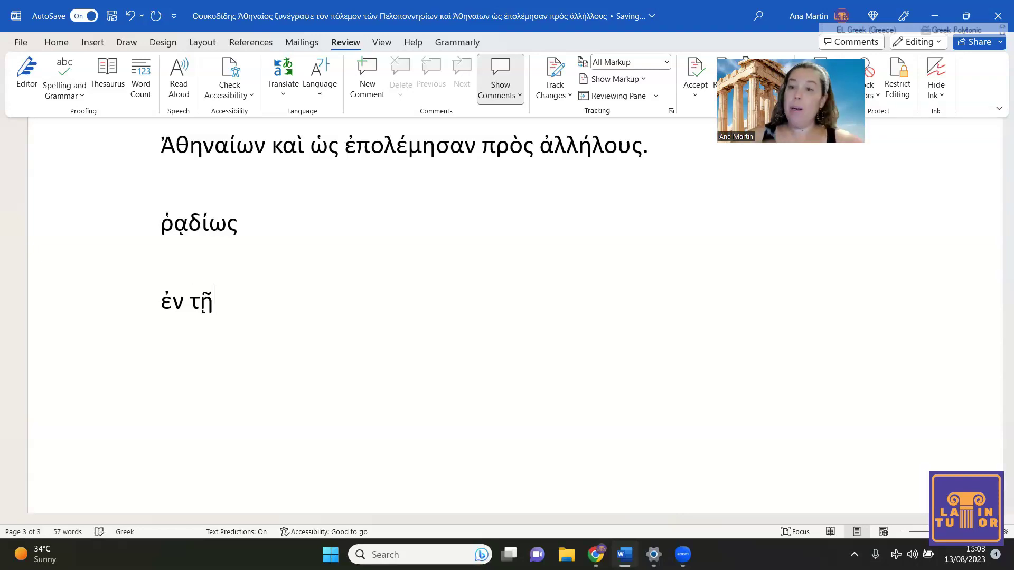